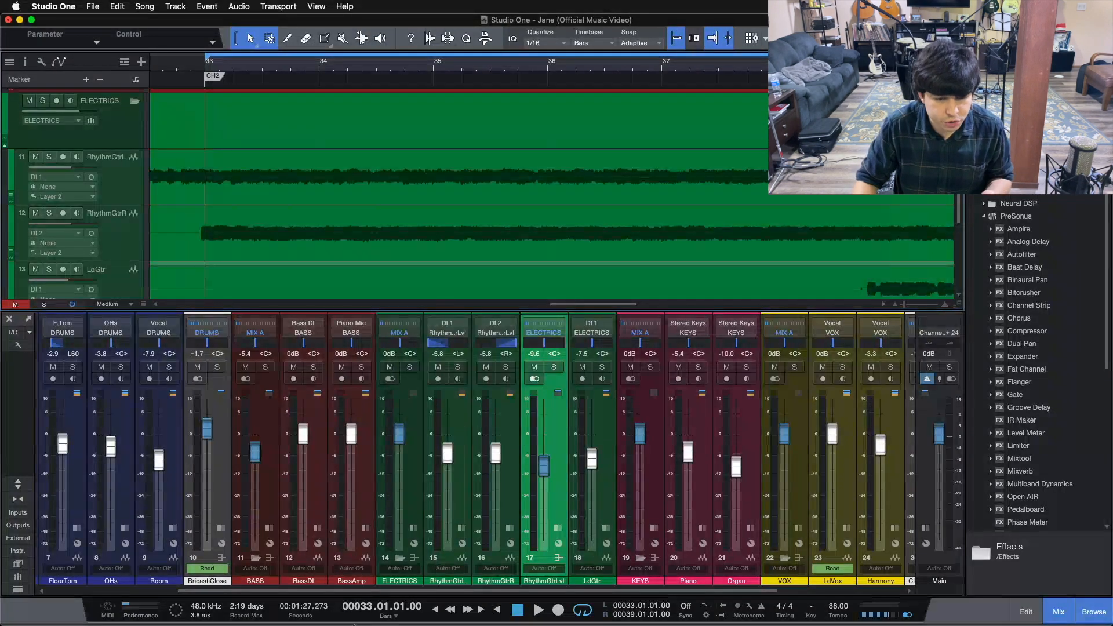
Play the mix from bar 33 and solo the RhythmGtrLvl bus to hear the rhythm guitars alone
left_click_drag(342, 591, 381, 612)
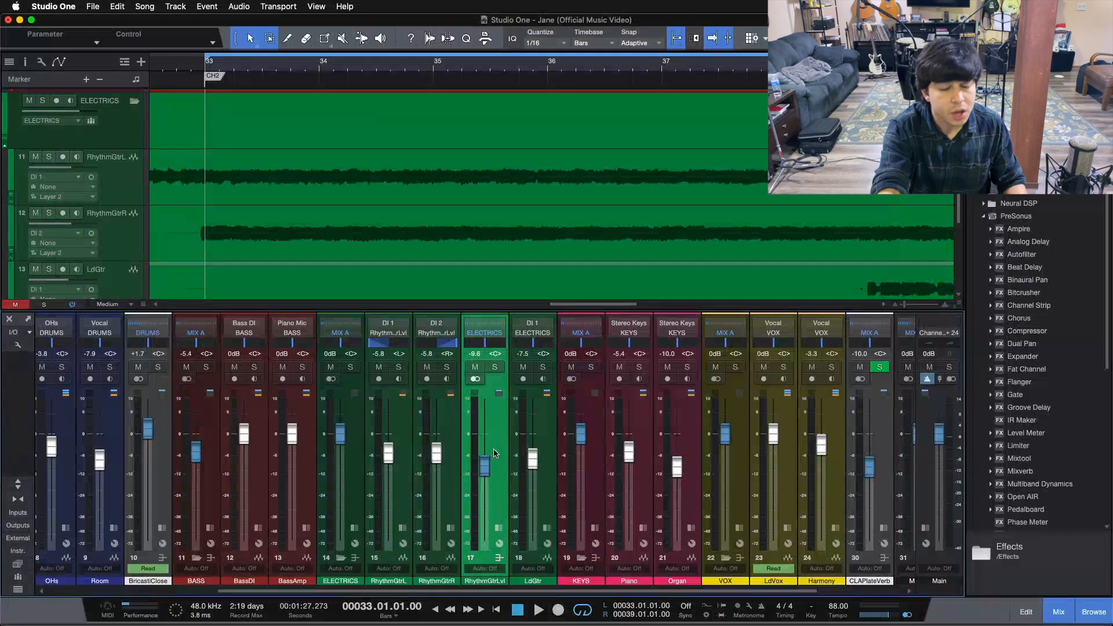
key("space")
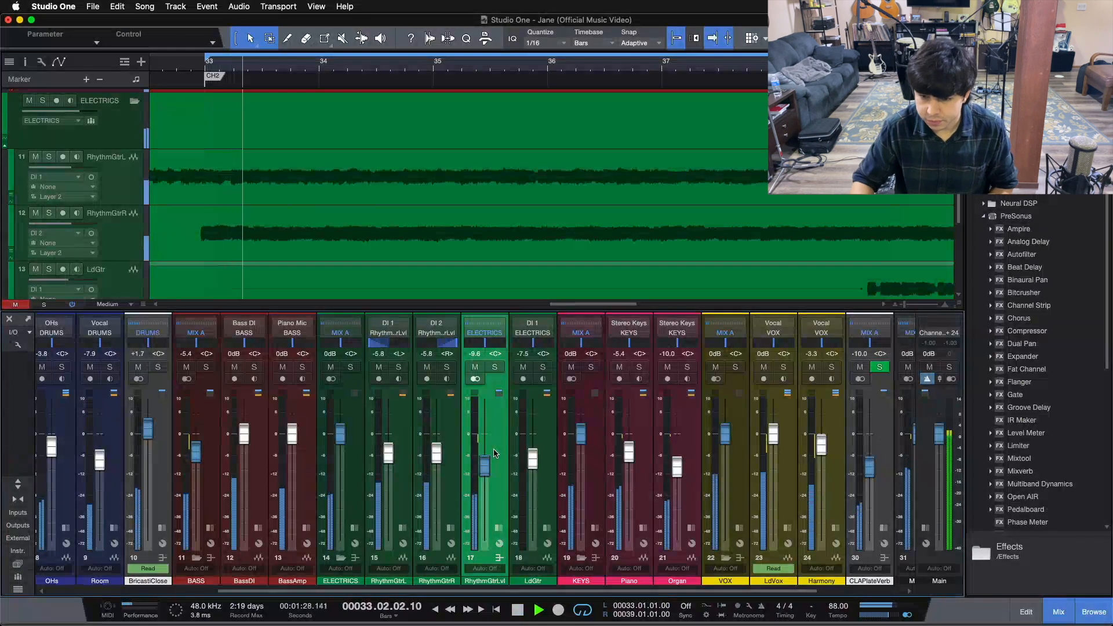
left_click_drag(673, 591, 491, 596)
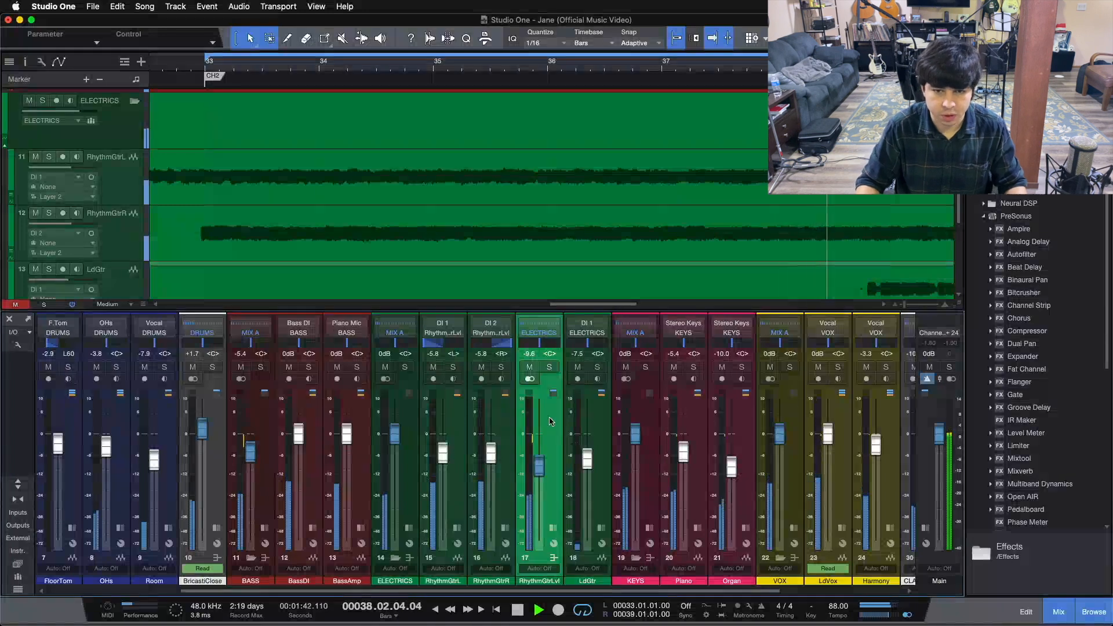
left_click(550, 367)
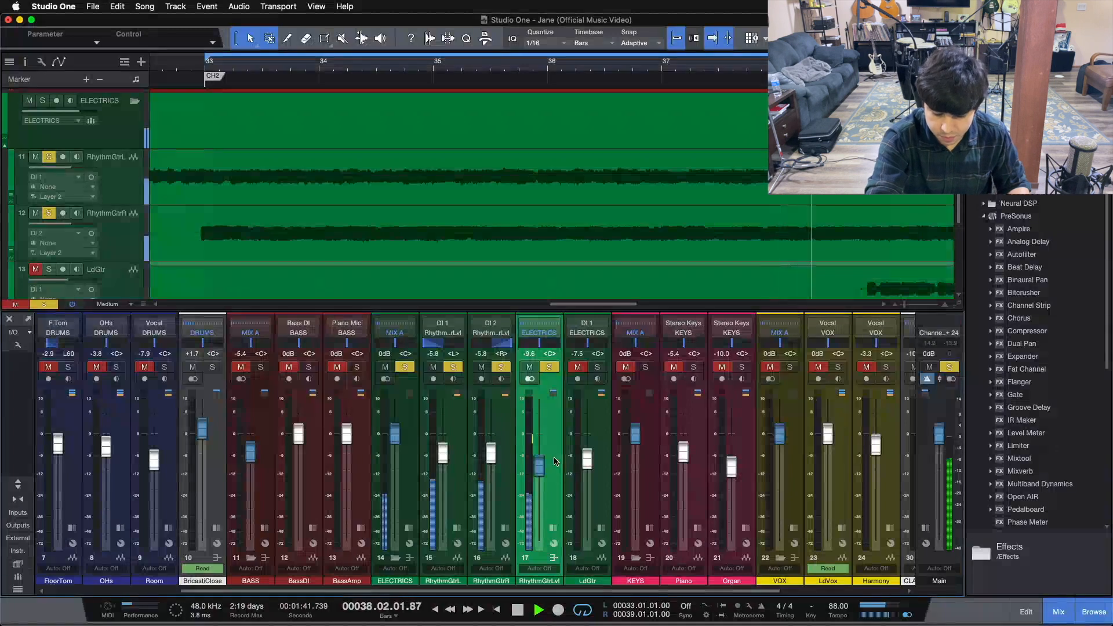
key("space")
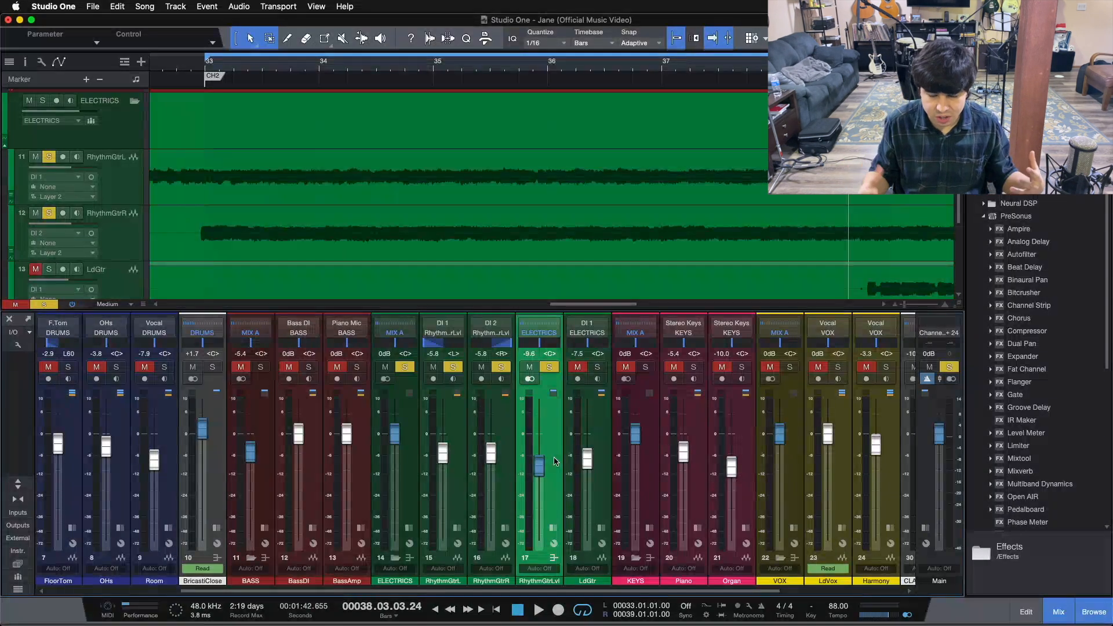
Examine the Piano and Organ tracks in the KEYS folder, and return to the rhythm guitar tracks
scroll(545, 232, "down", 5)
left_click(544, 244)
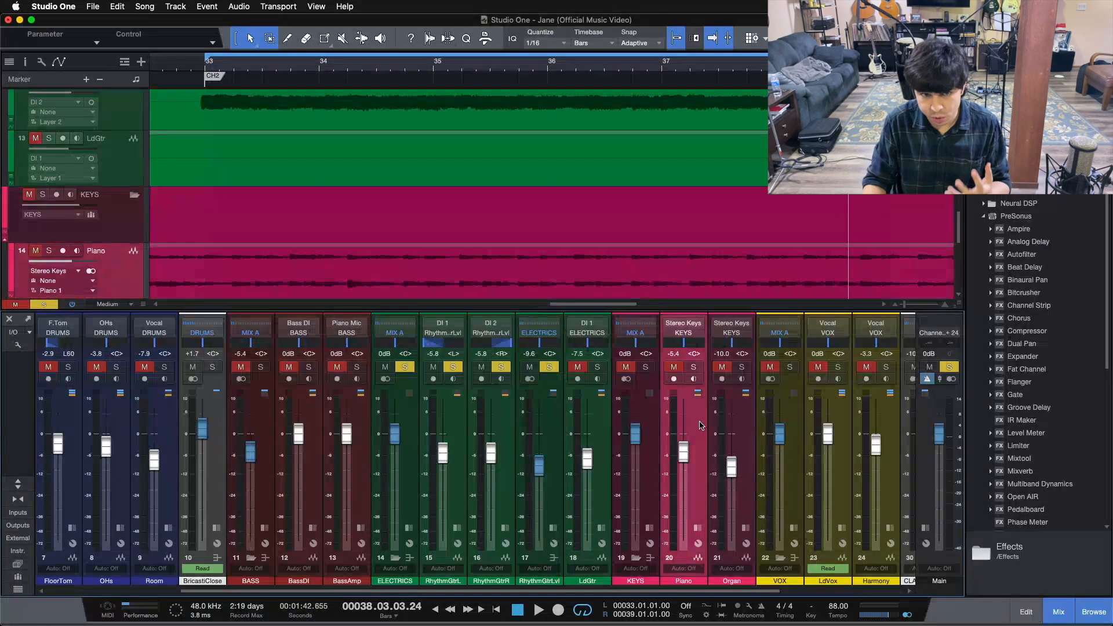
left_click(745, 434)
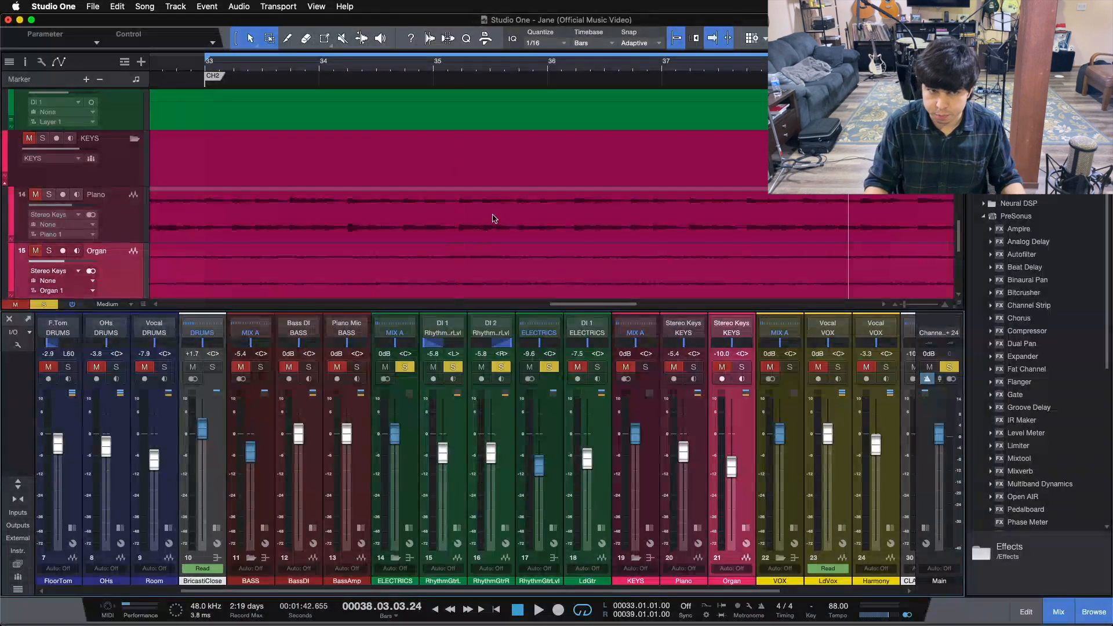
scroll(494, 218, "up", 5)
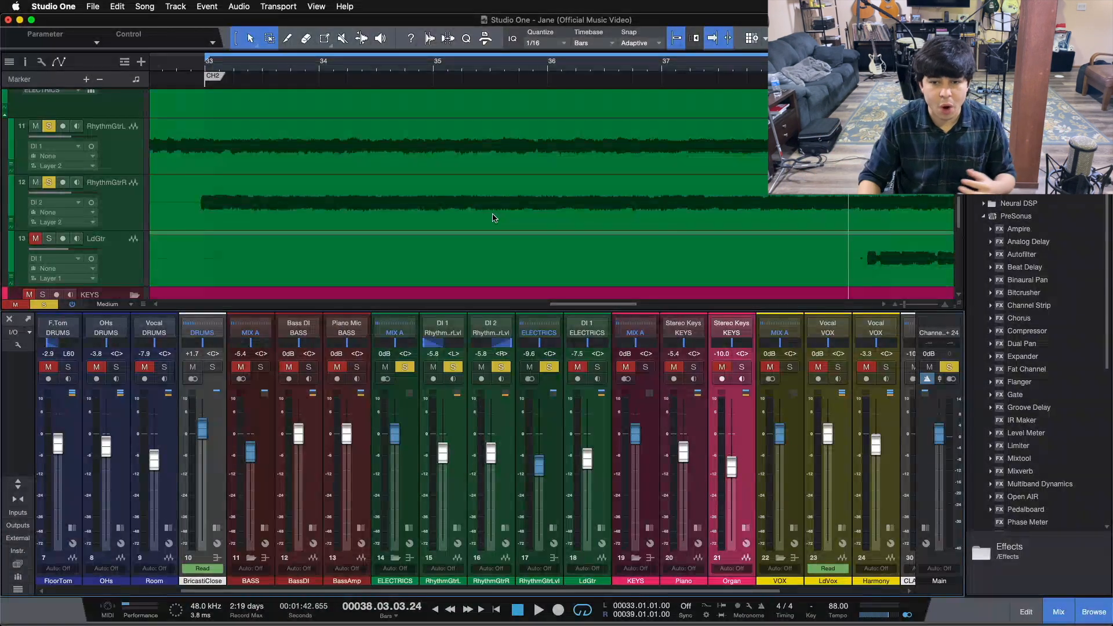
Expand the RhythmGtrLvl channel to show its inserts, bypass all of them and audition the rhythm guitars from bar 33
left_click(553, 528)
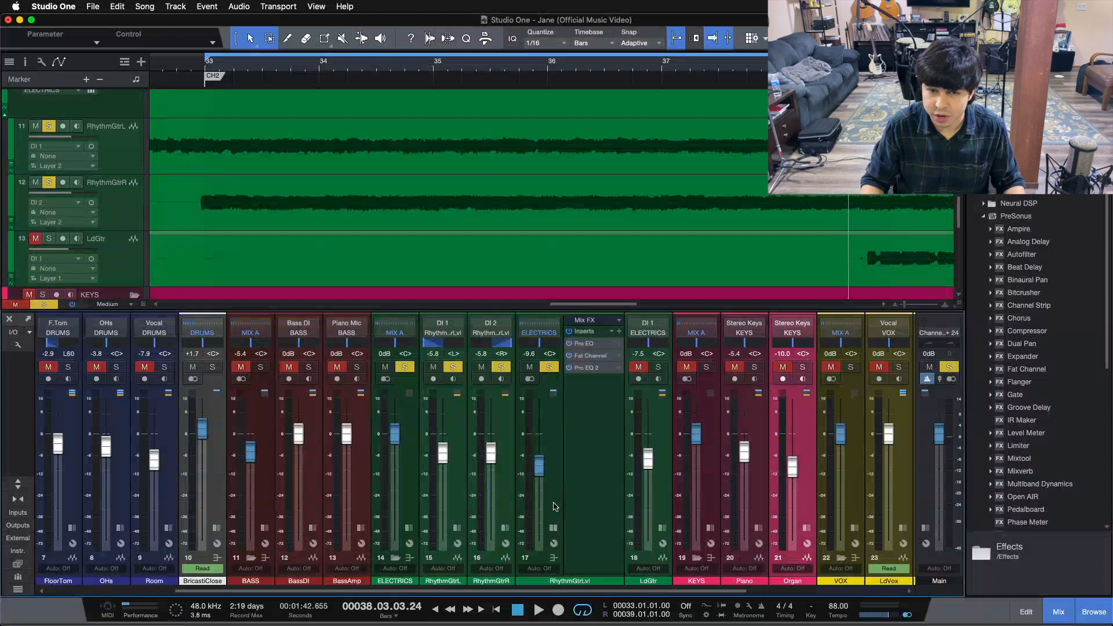
left_click(569, 333)
key("space")
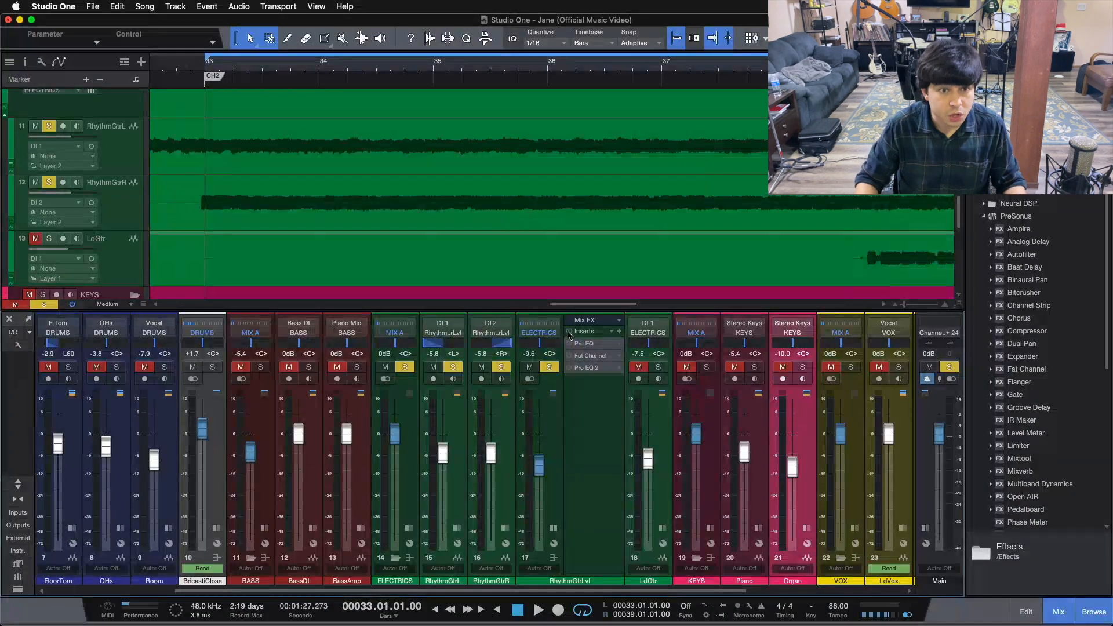
scroll(567, 168, "up", 2)
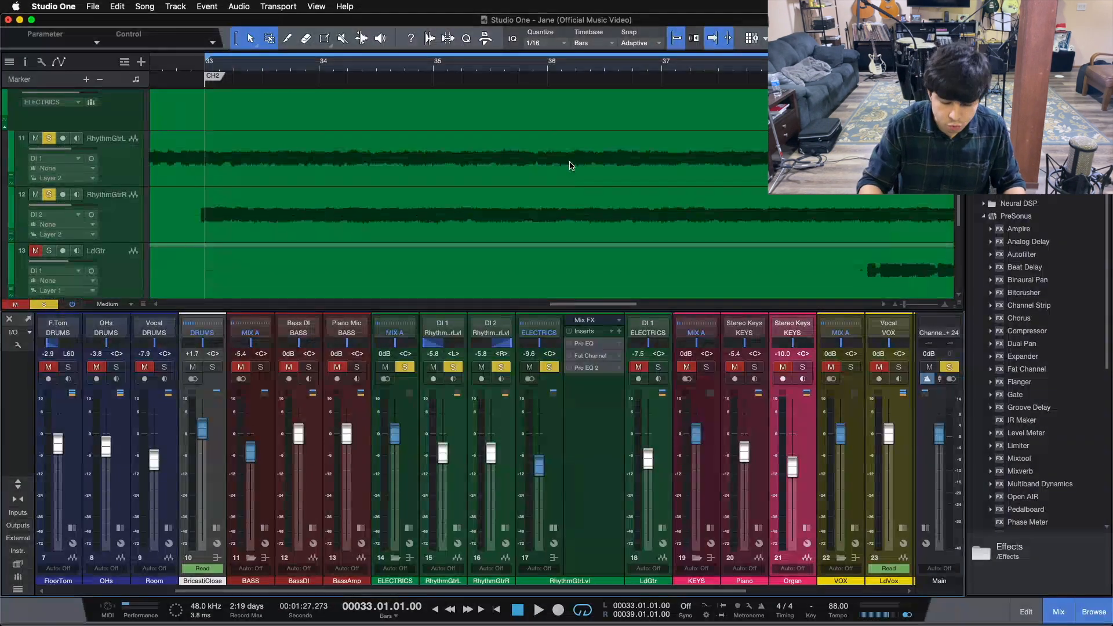
key("space")
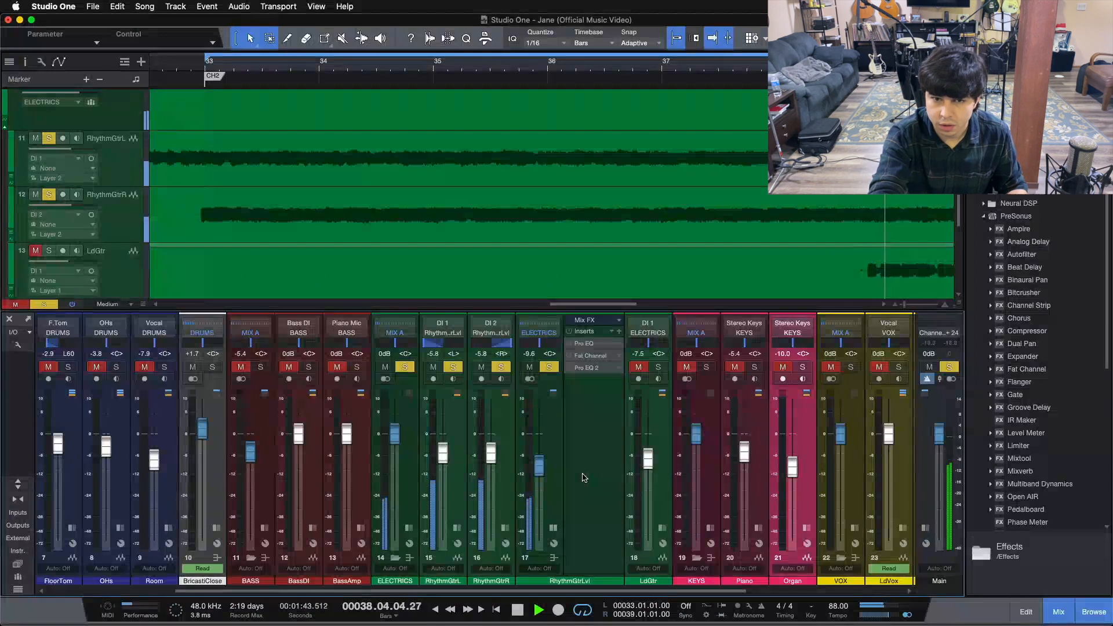
key("space")
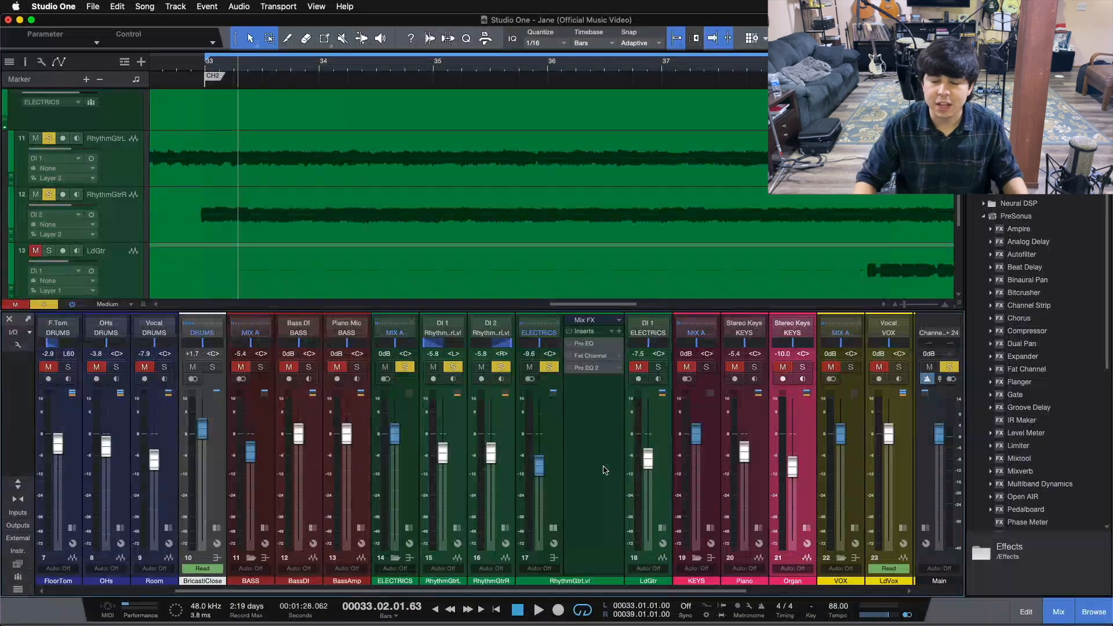
Open the first Pro EQ insert on RhythmGtrLvl, move its window clear and switch the plug-in on
left_click(608, 470)
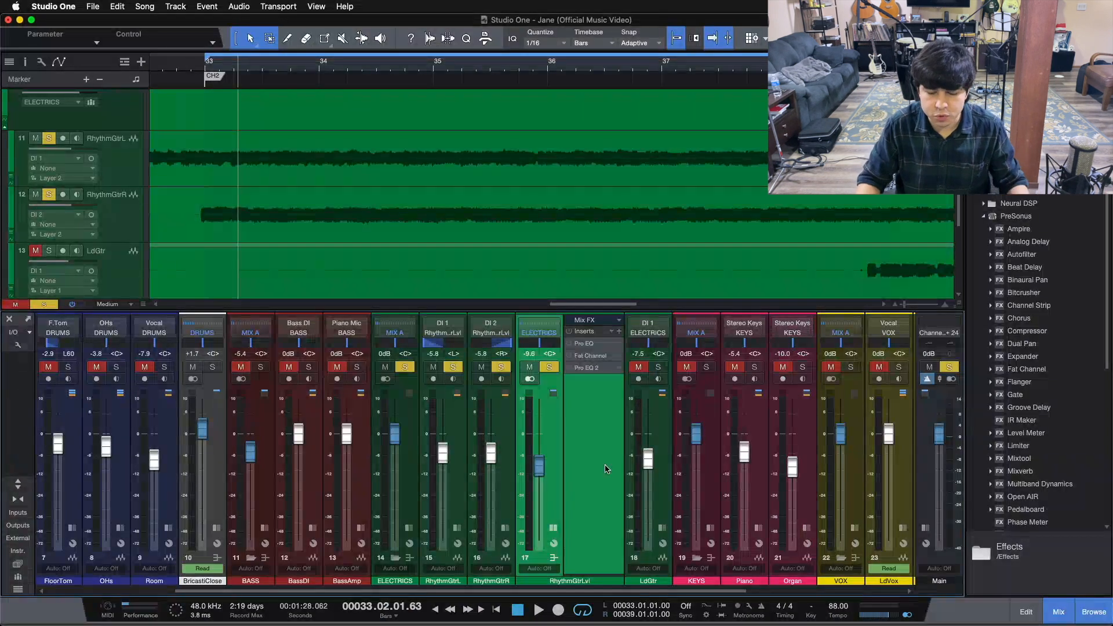
double_click(585, 345)
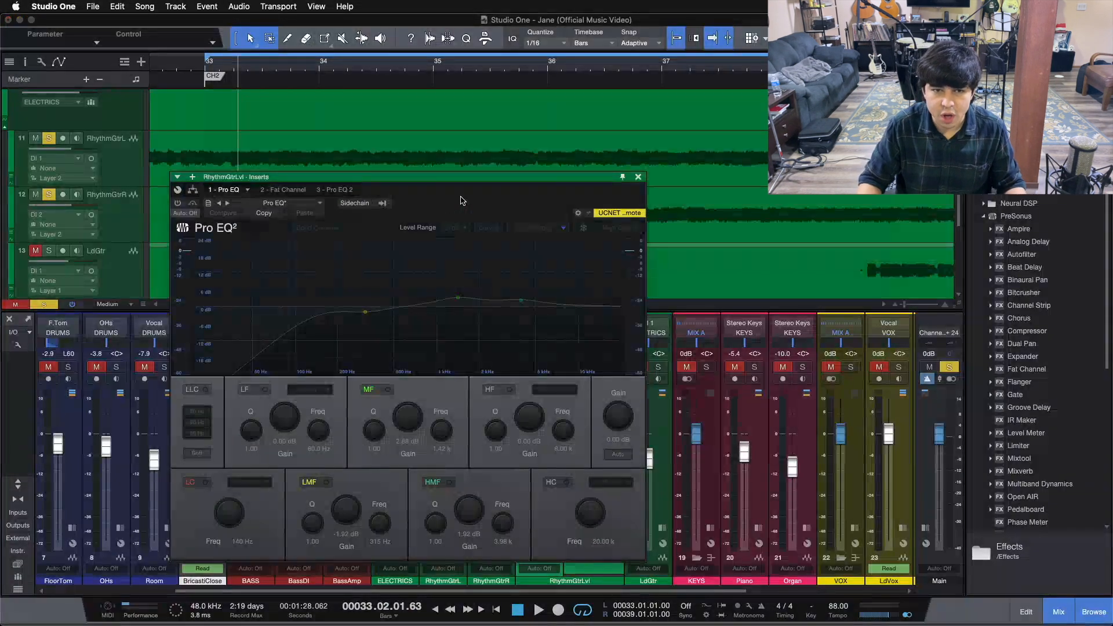
left_click_drag(217, 186, 386, 187)
left_click(346, 214)
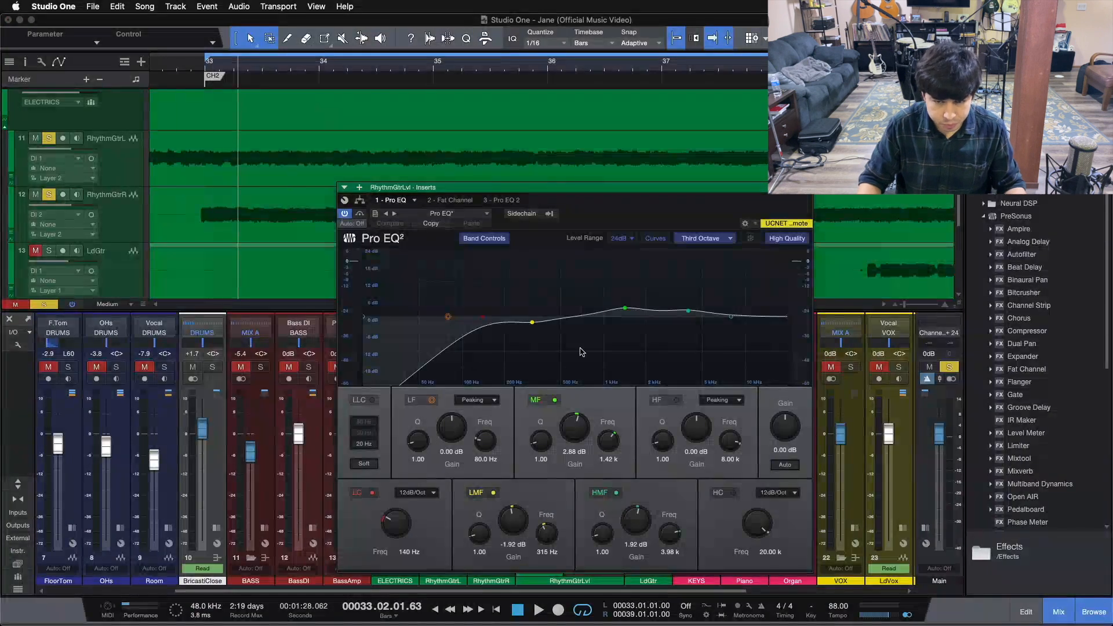
Turn off the MF, HMF, LMF and LC bands of the Pro EQ and return the playback position to bar 33
left_click(546, 403)
left_click(615, 494)
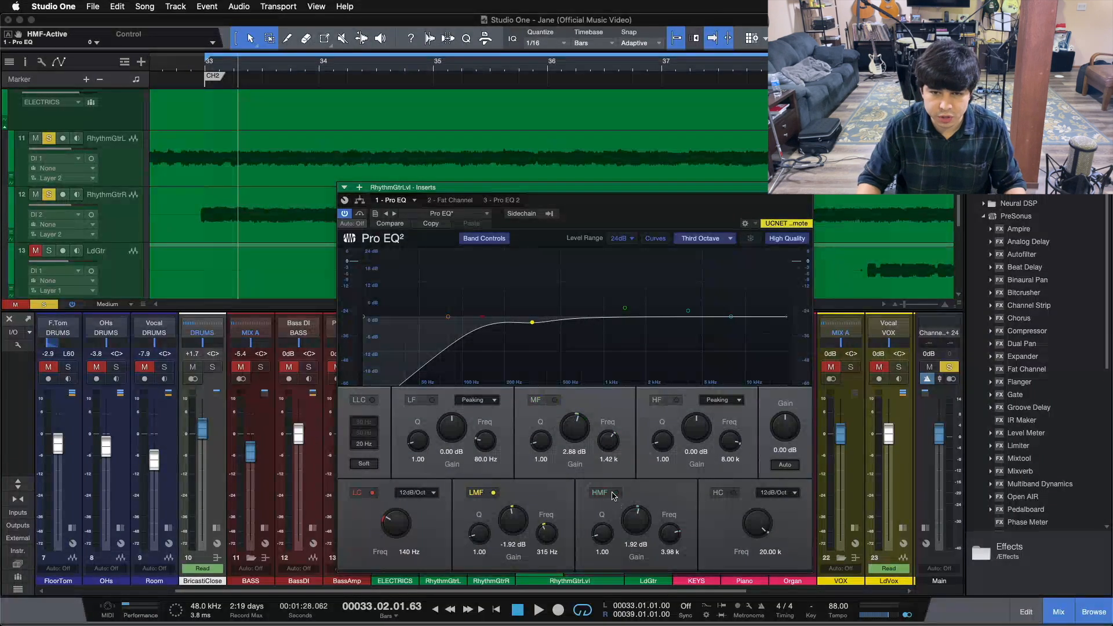
left_click(493, 493)
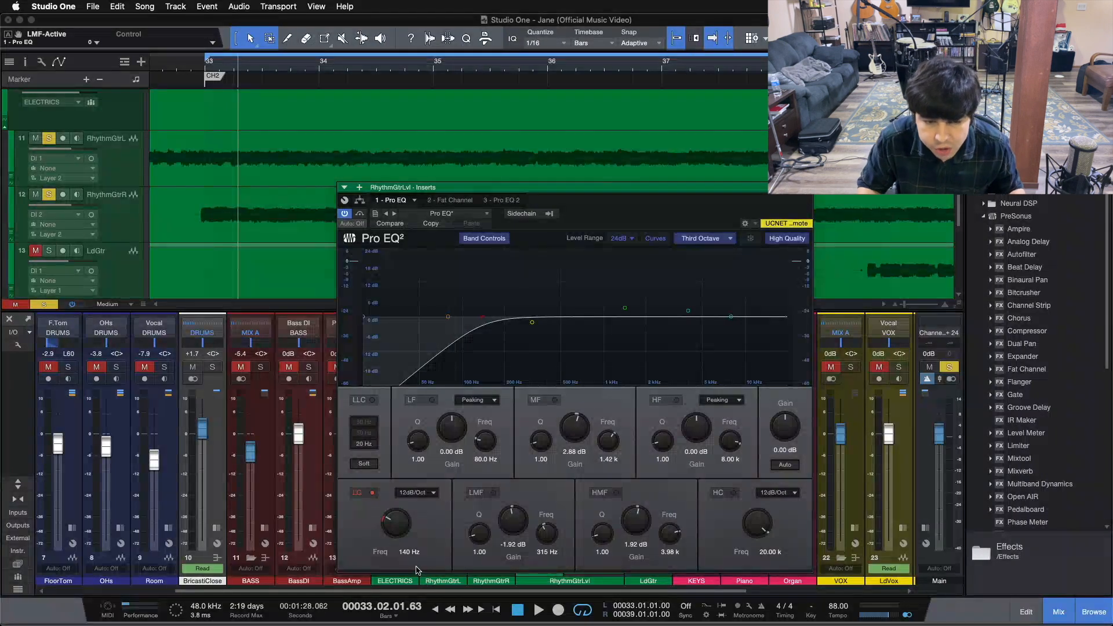
left_click(362, 493)
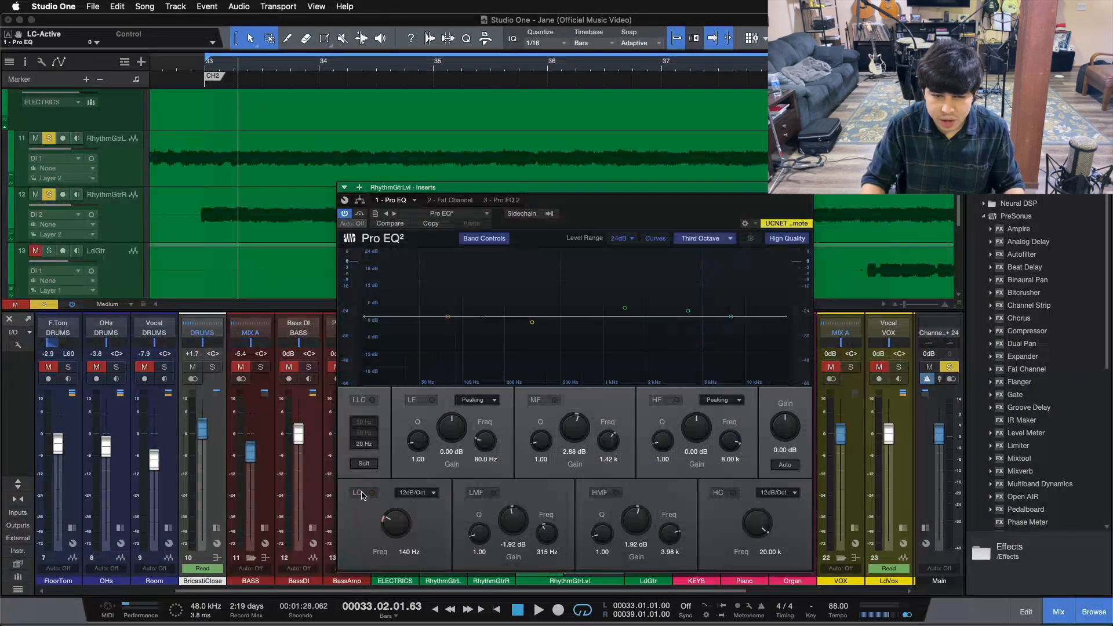
left_click(361, 493)
key("space")
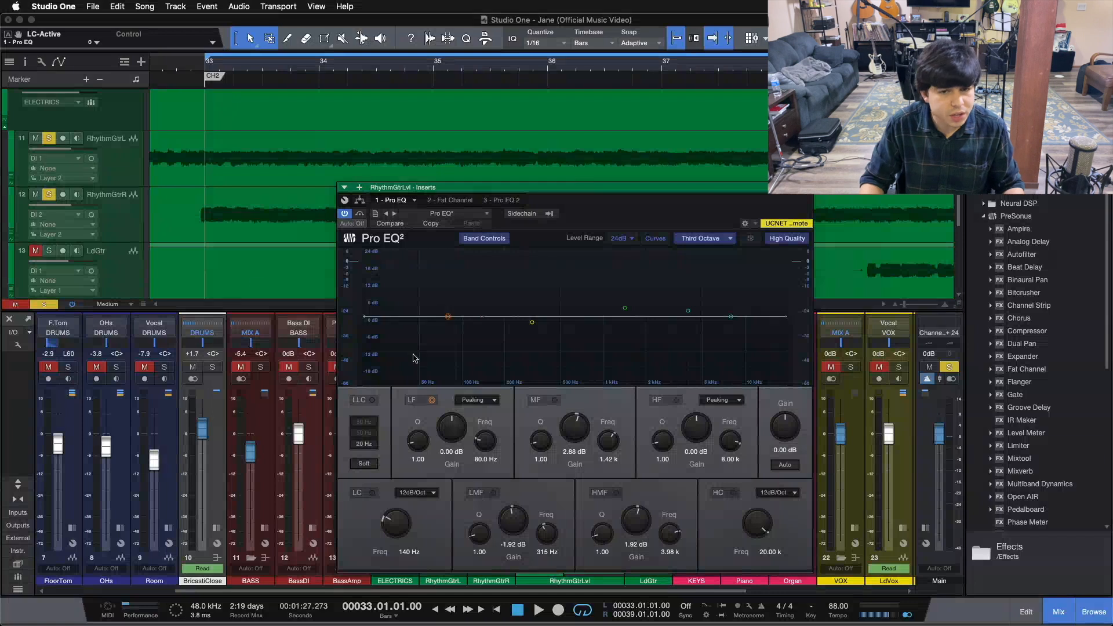
left_click(432, 400)
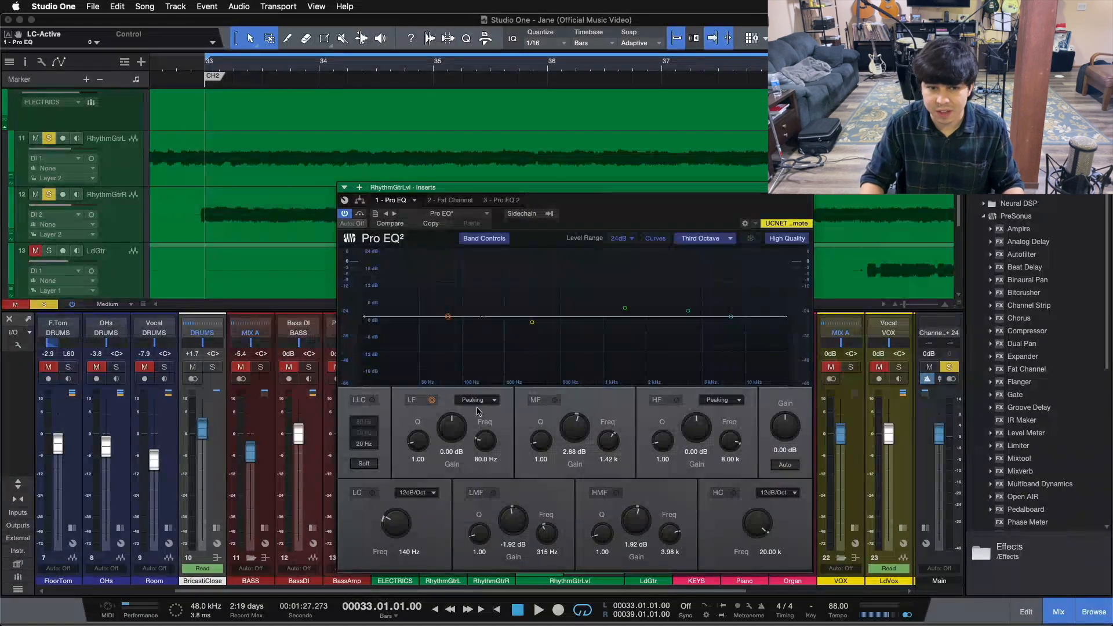
Play the rhythm guitars, compare them with and without the 140 Hz low cut, and leave the low cut enabled
key("space")
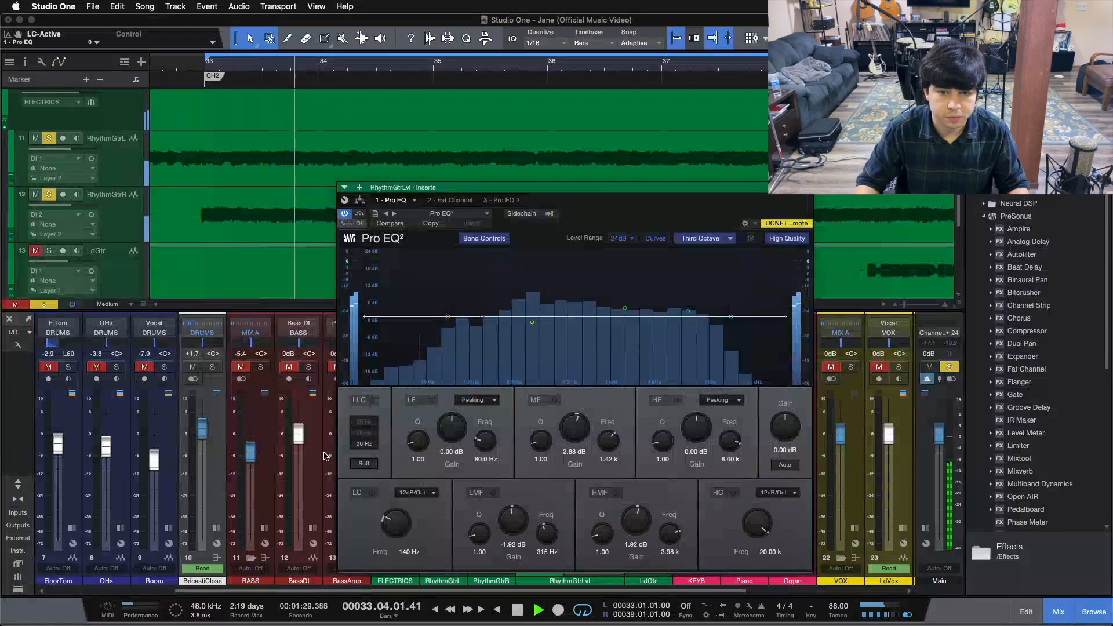
left_click(372, 493)
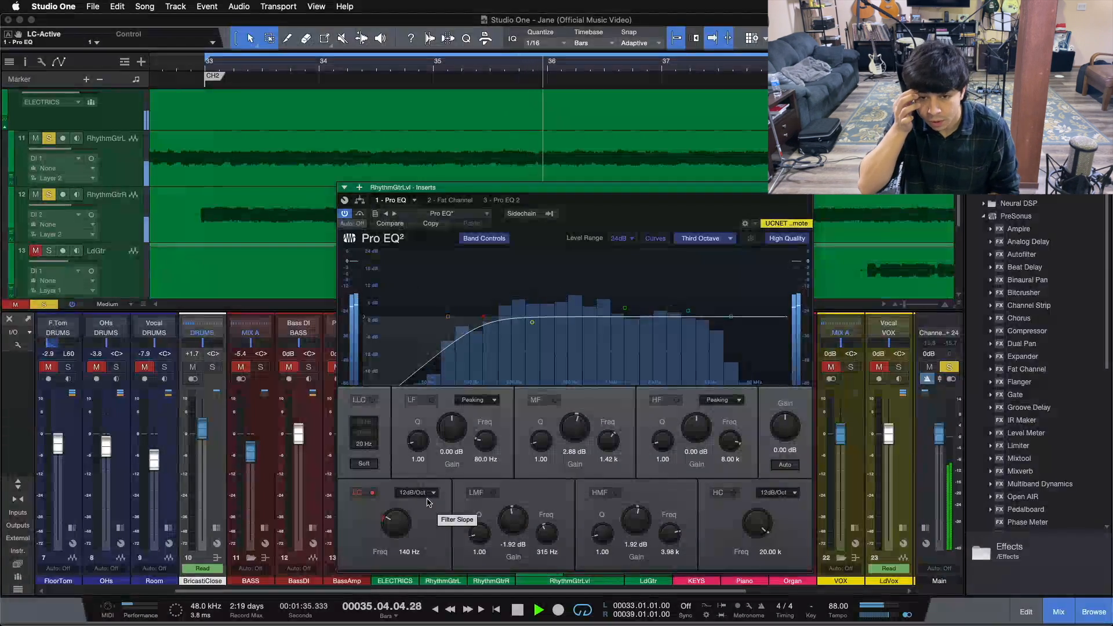
left_click(372, 493)
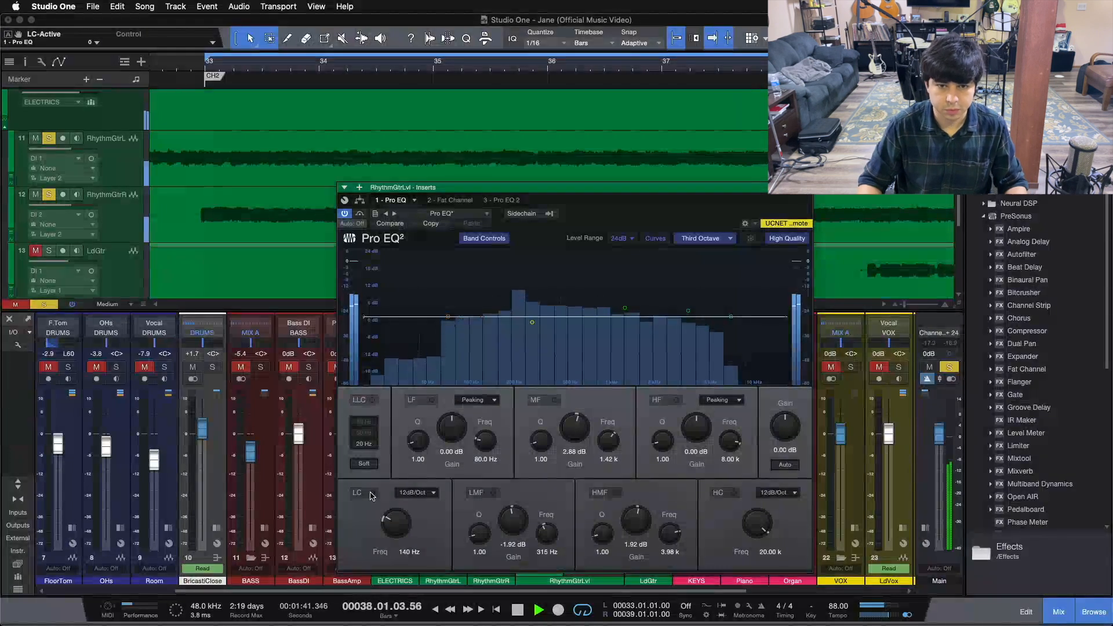
left_click(371, 494)
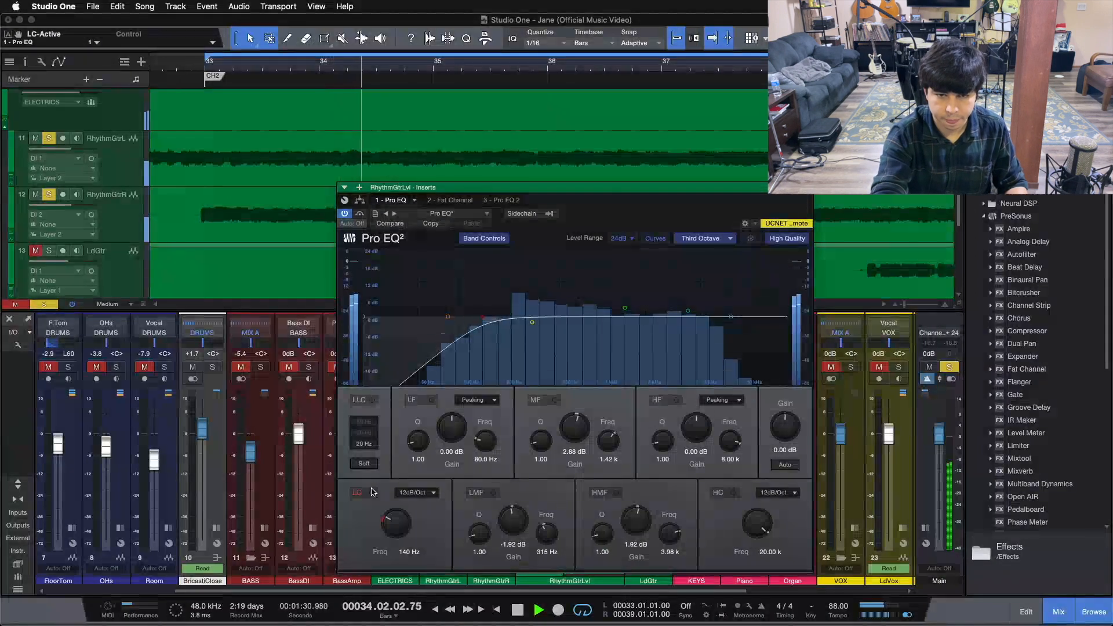
key("space")
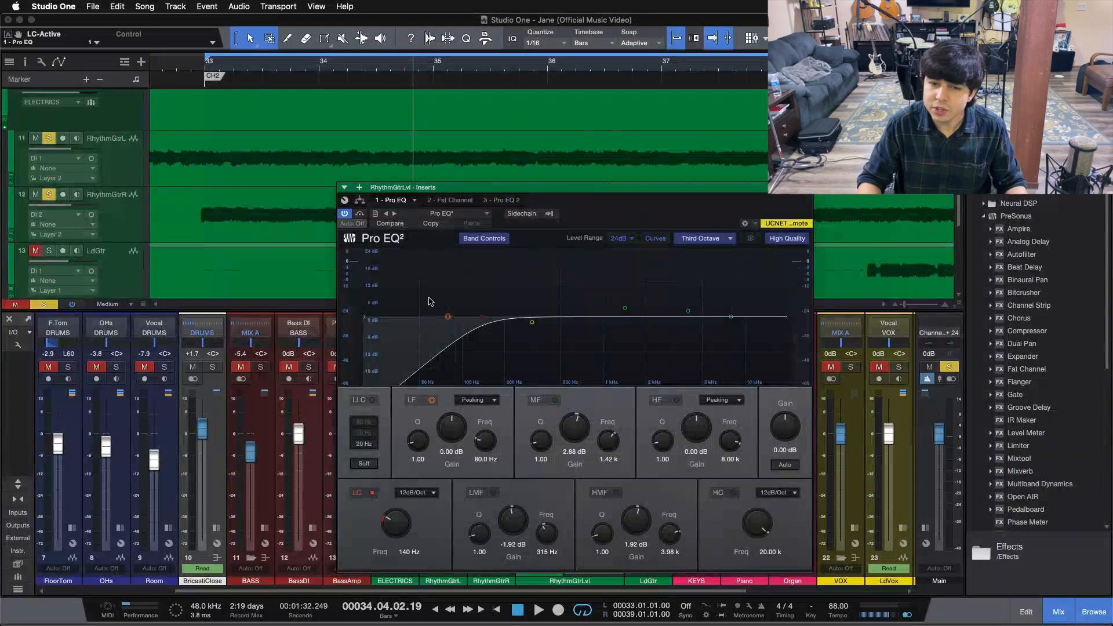
Play the guitars again from bar 33 and enable the LMF band at 315 Hz
left_click(493, 492)
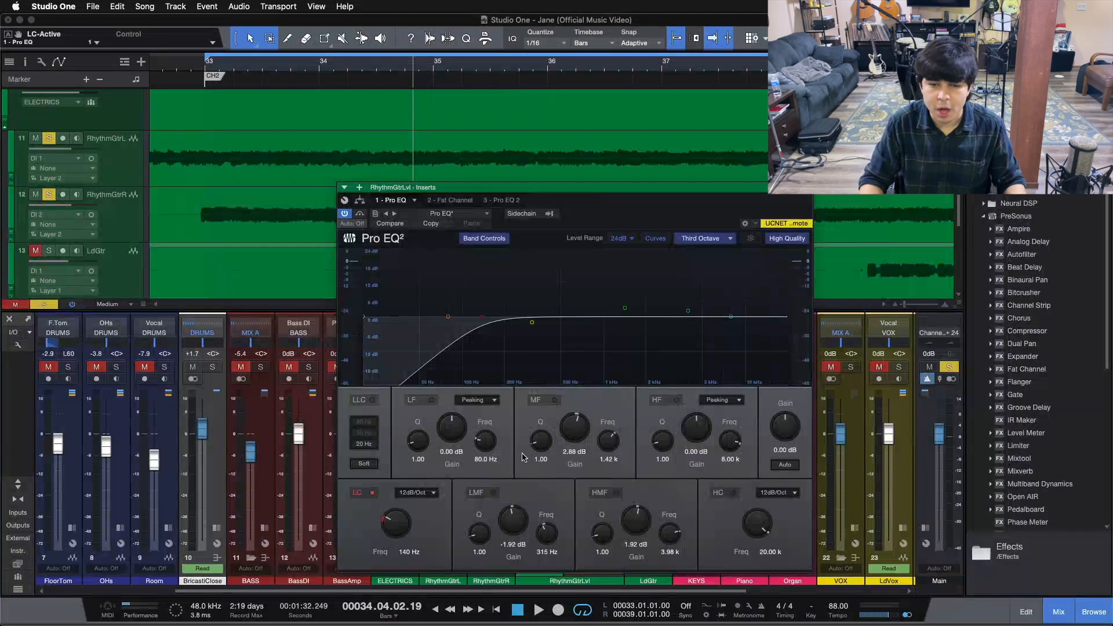
key("space")
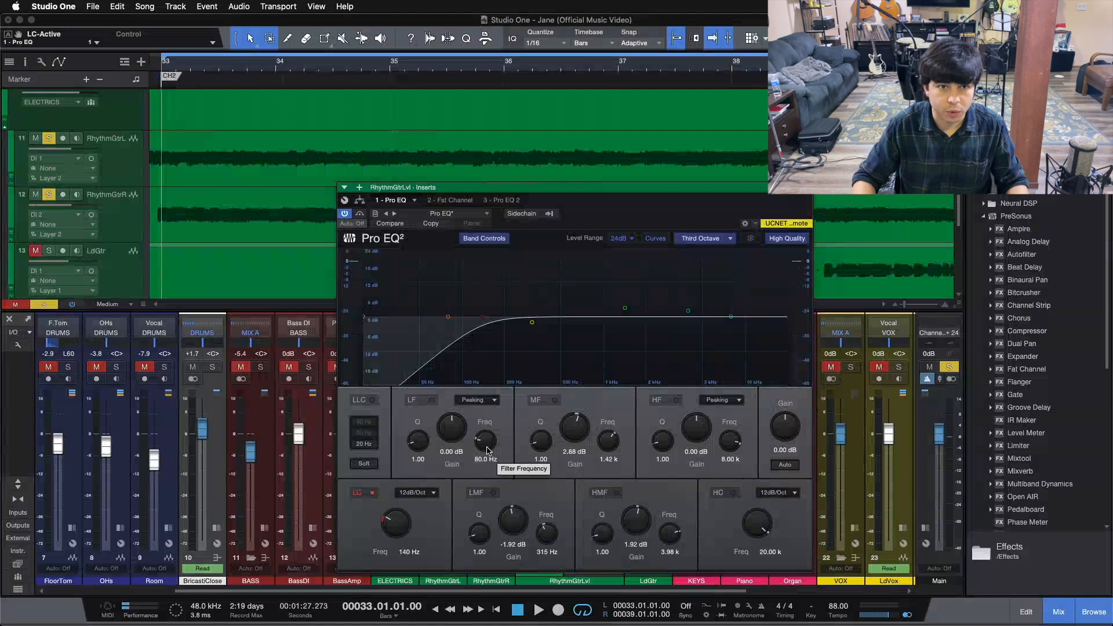
key("space")
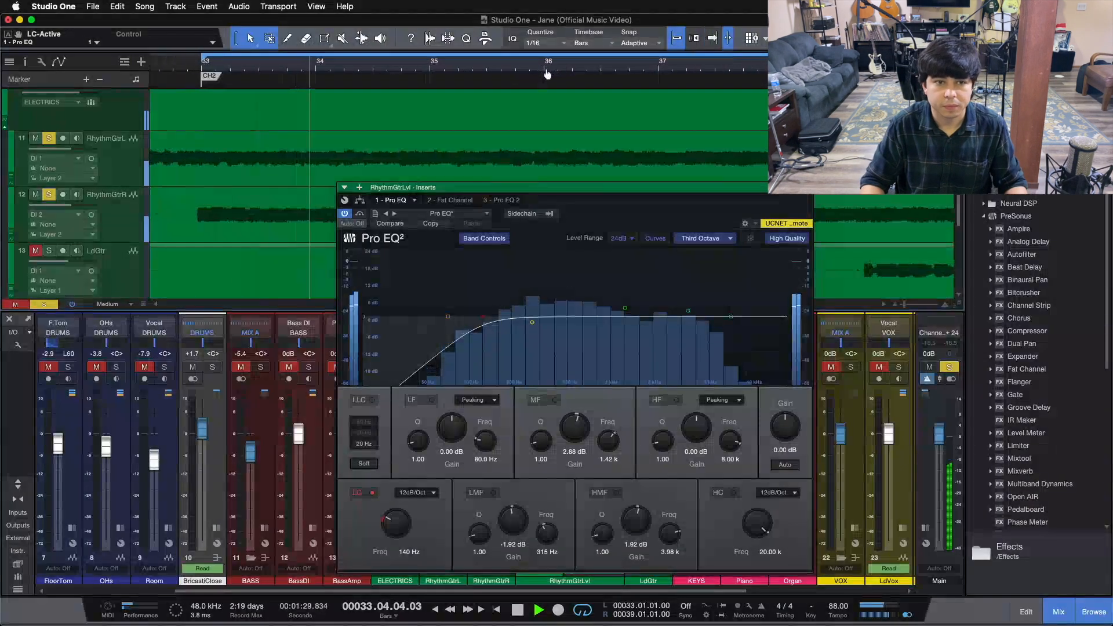
left_click(486, 493)
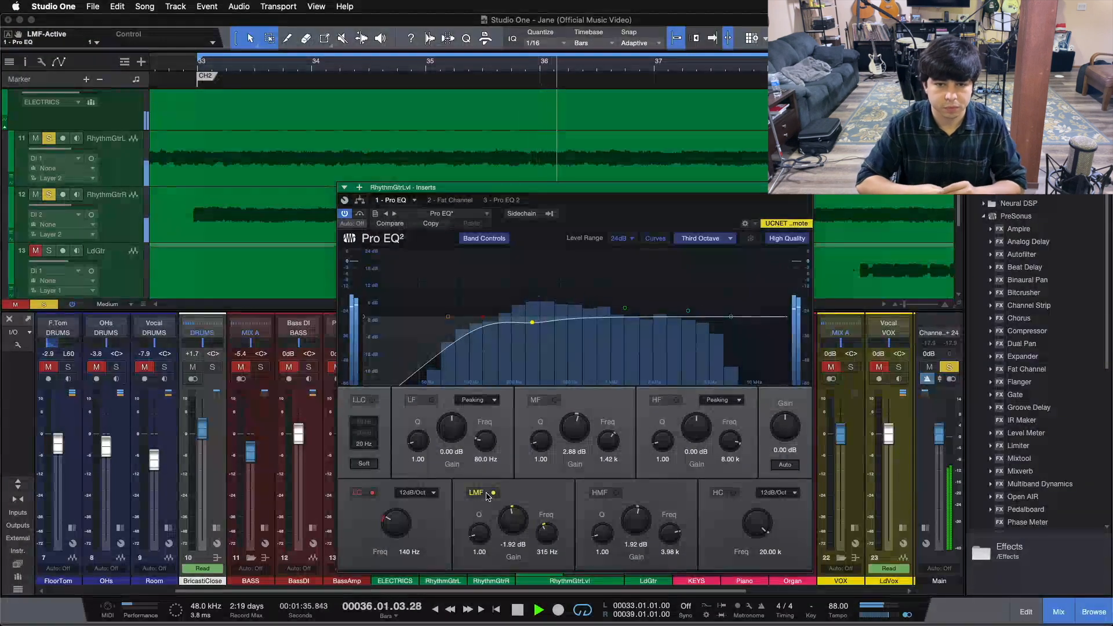
Boost the LMF gain to 8.88 dB to audition the 315 Hz range, restore it to -1.92 dB and stop playback
left_click_drag(516, 528, 516, 504)
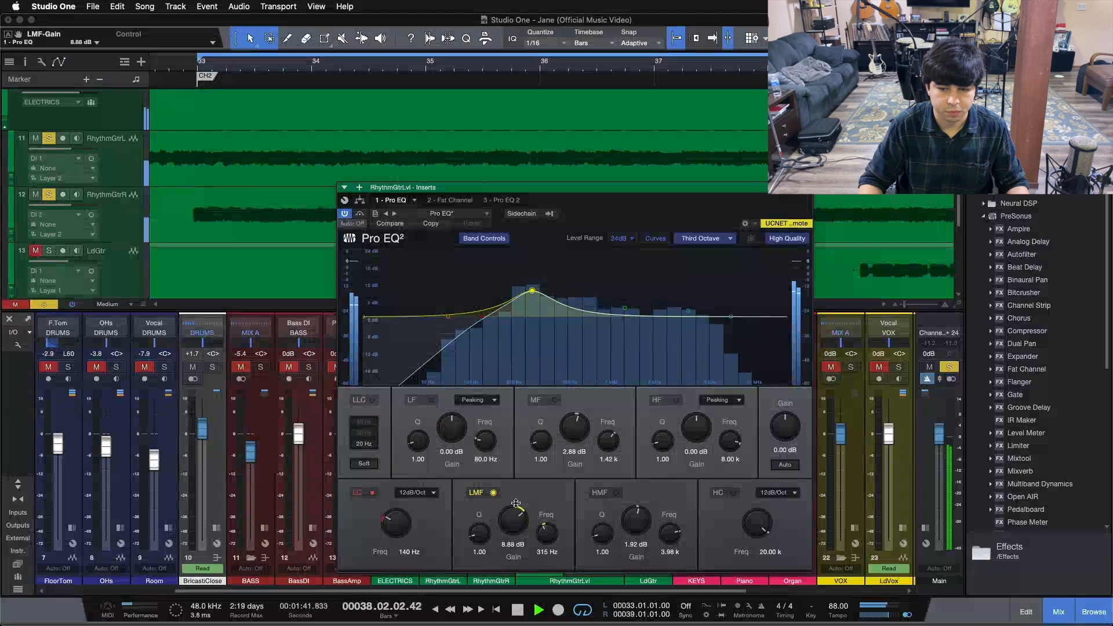
left_click_drag(516, 504, 516, 505)
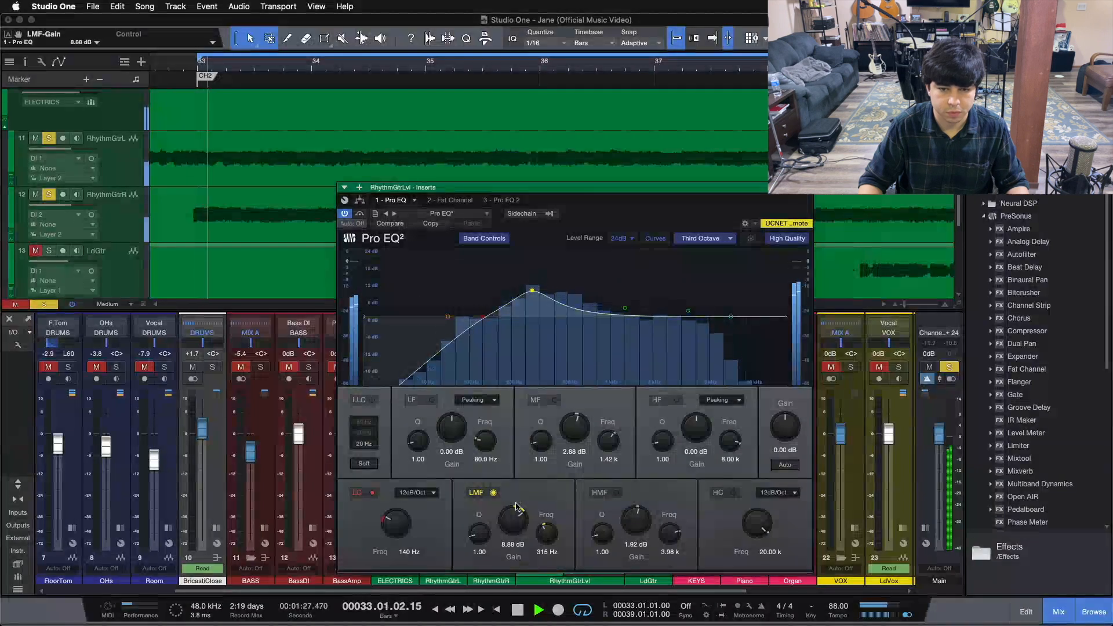
left_click_drag(517, 481, 544, 492)
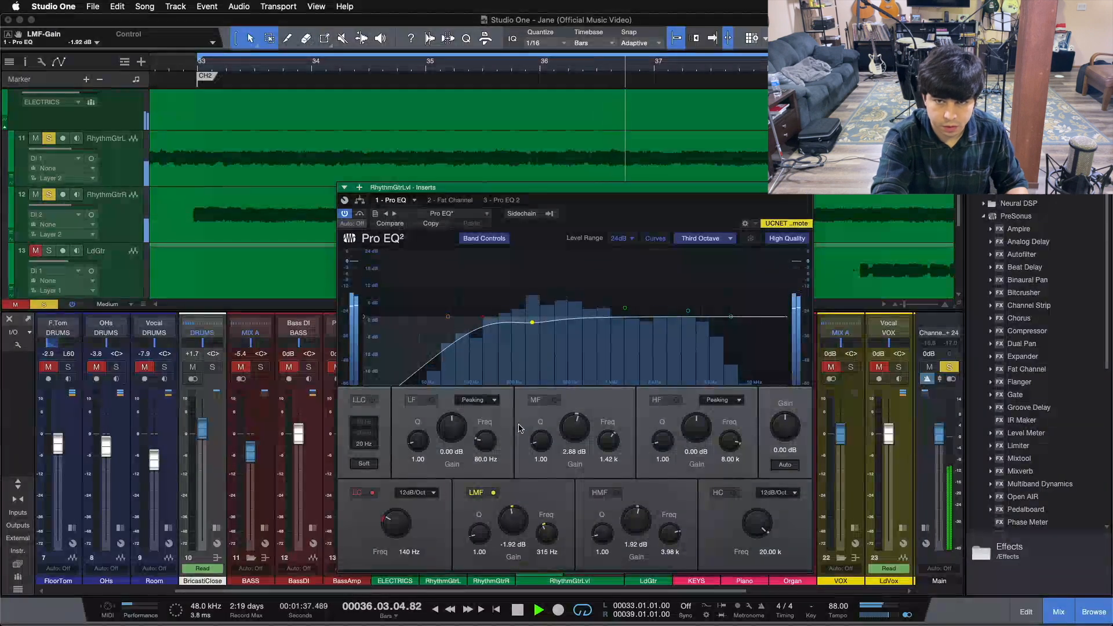
key("space")
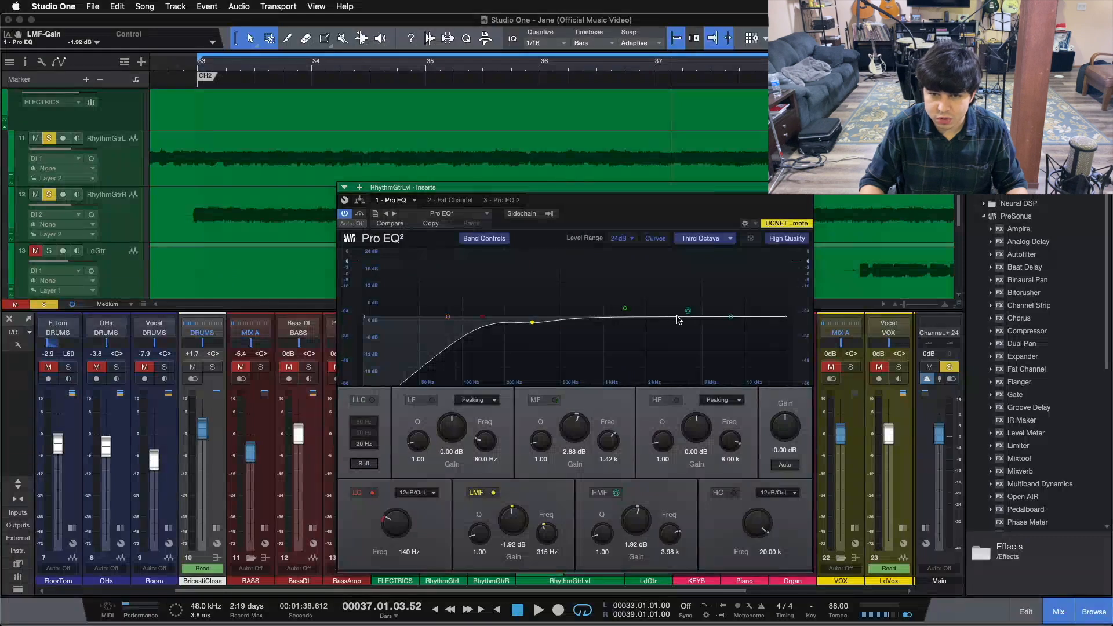
Open the Fat Channel insert on the rhythm guitar bus, activate it and return the playback position to bar 33
left_click(446, 200)
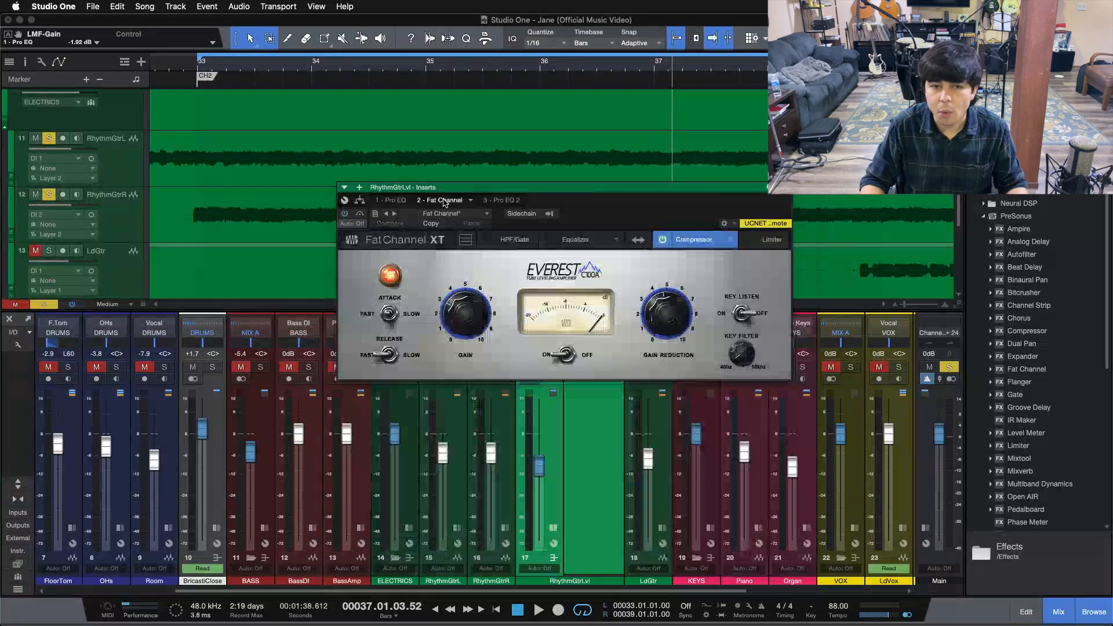
left_click_drag(636, 204, 598, 322)
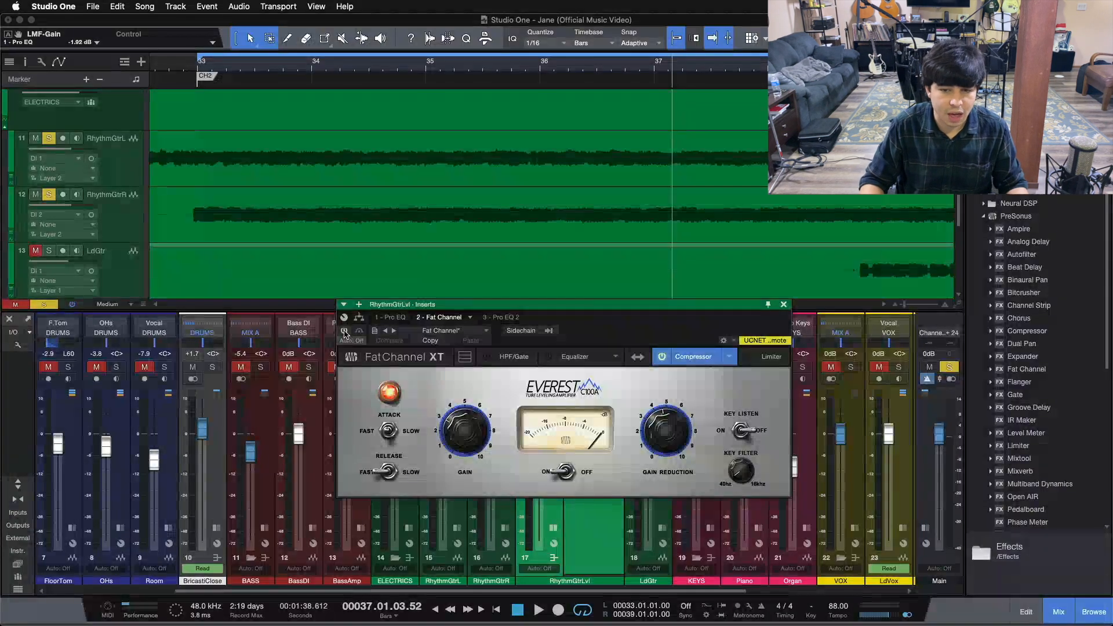
left_click_drag(585, 338, 545, 323)
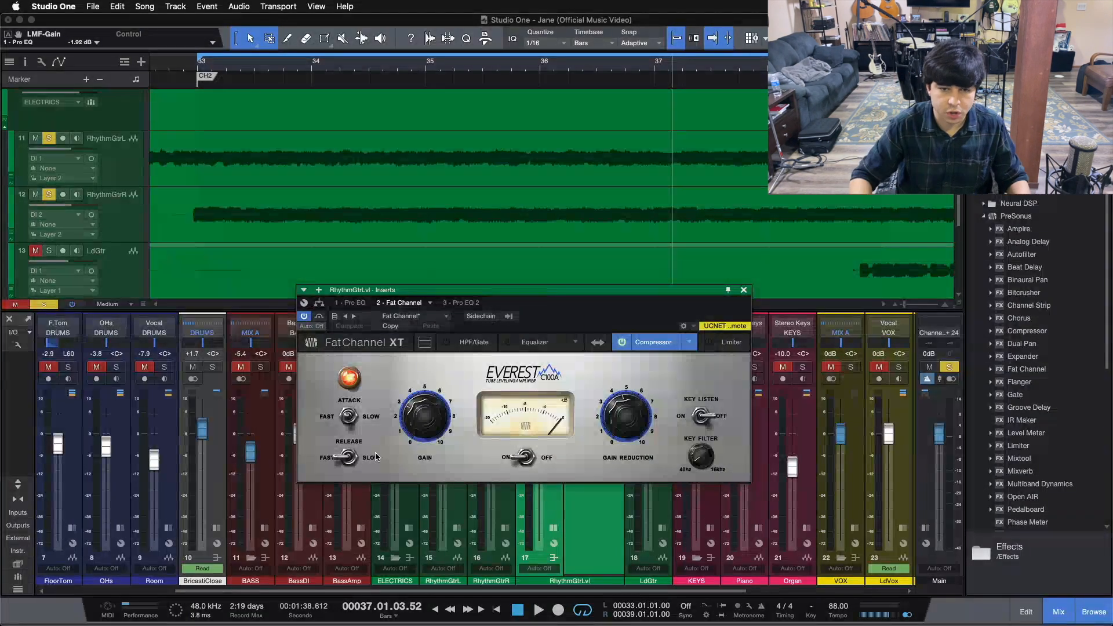
key("KP_1")
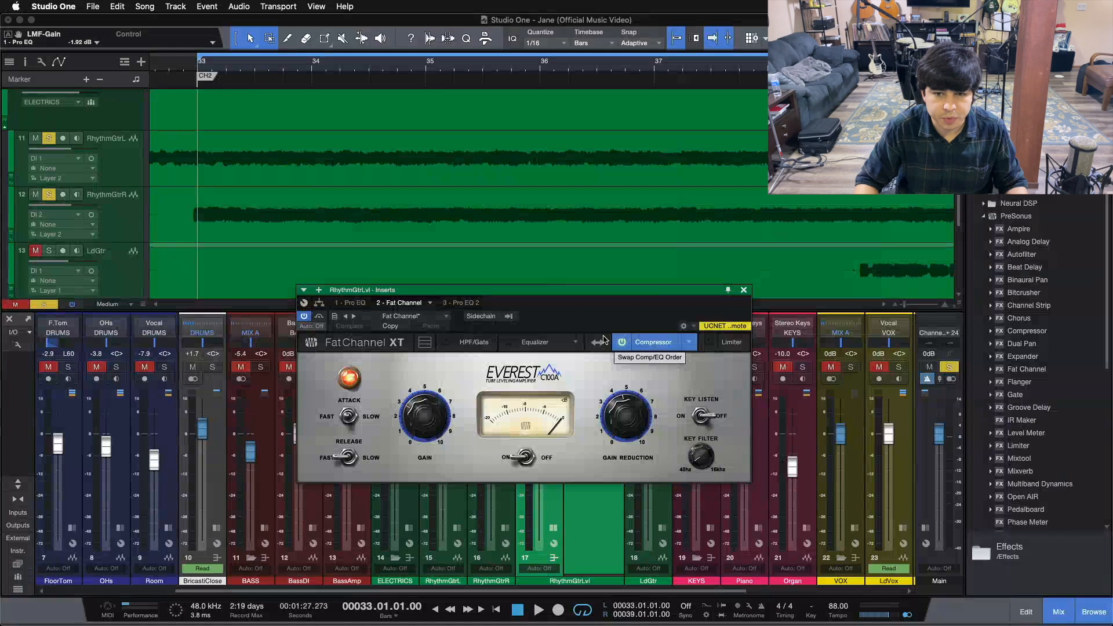
Play the guitars with the Fat Channel compressor off and on, compare against the plug-in's bypass, leave compression active and stop playback
left_click(624, 344)
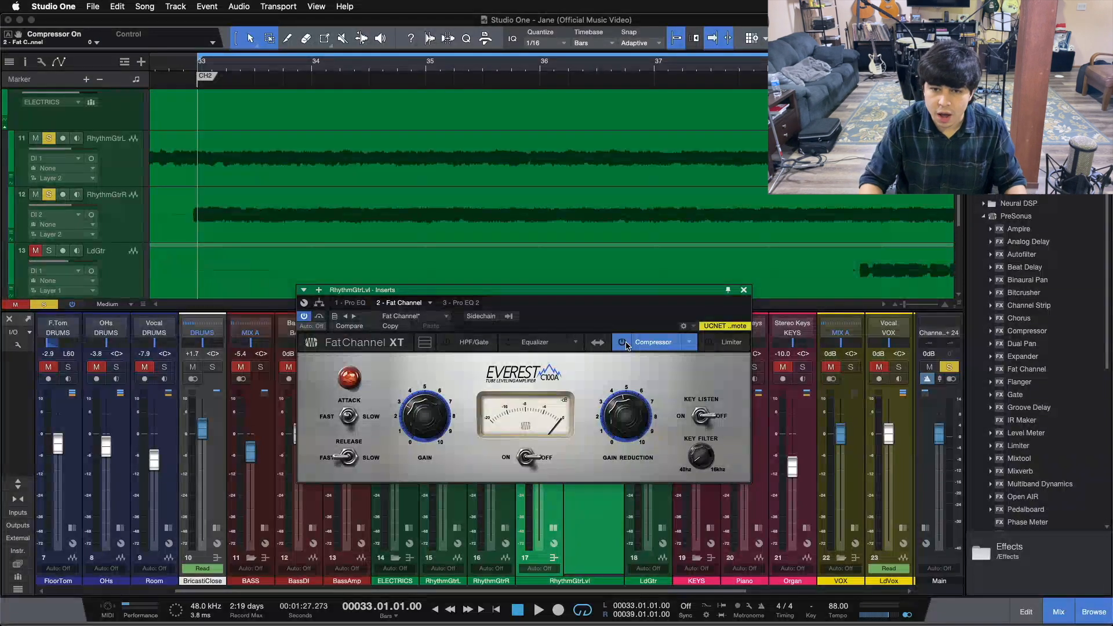
key("space")
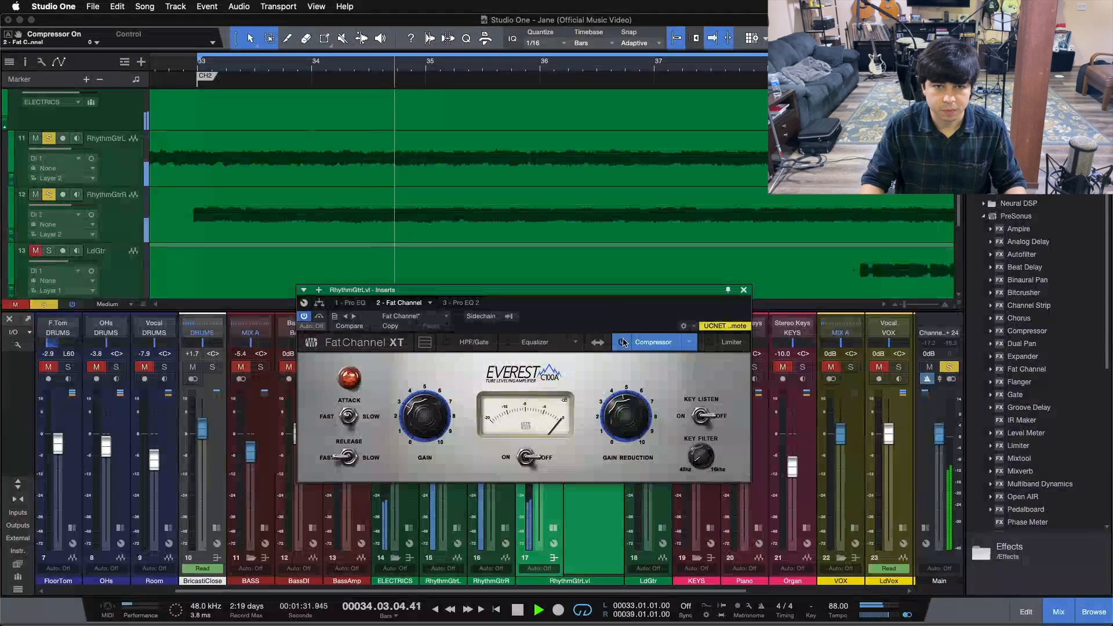
left_click(624, 342)
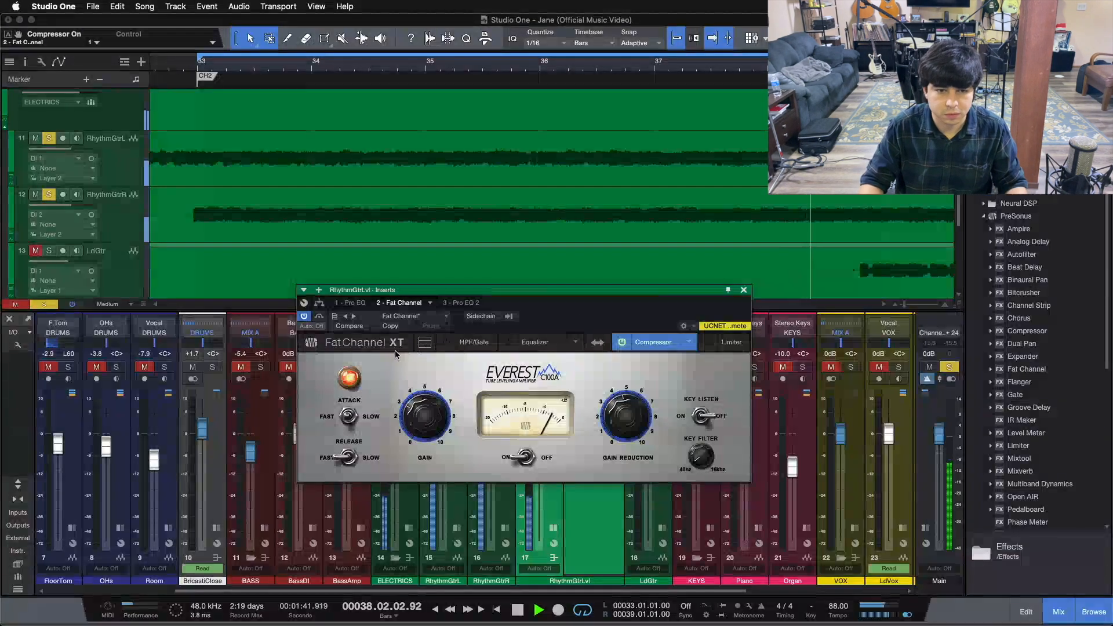
left_click(318, 317)
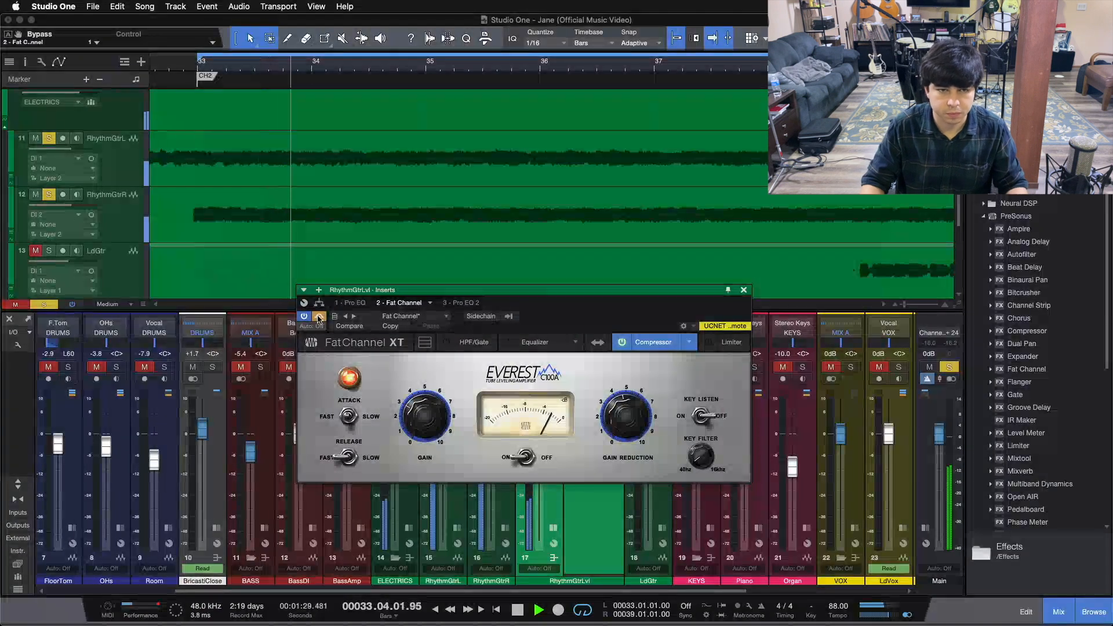
left_click(318, 318)
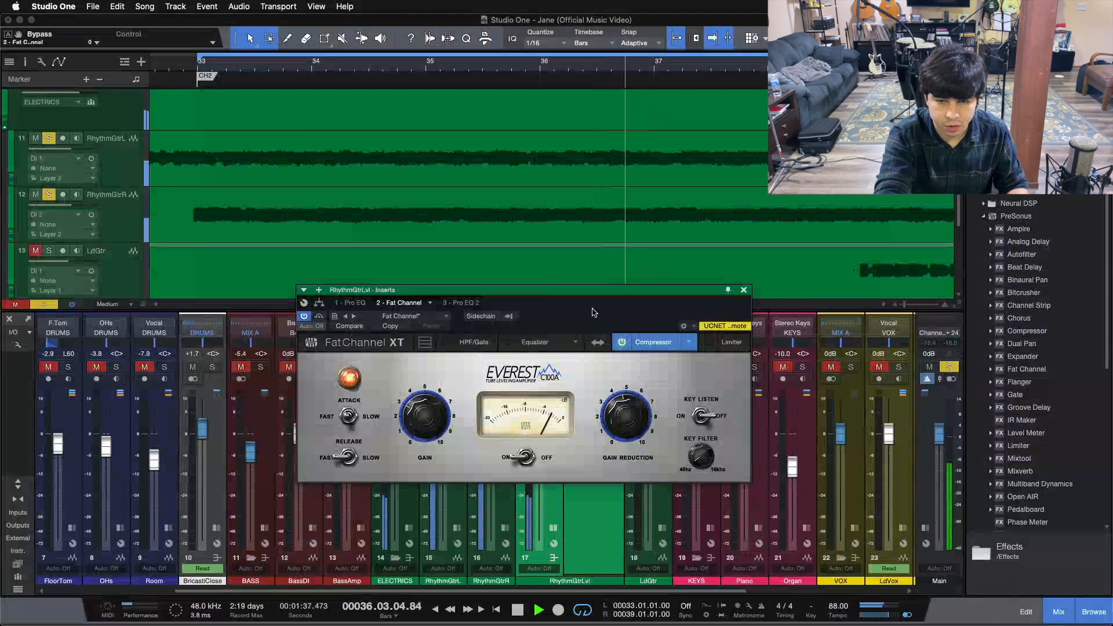
key("space")
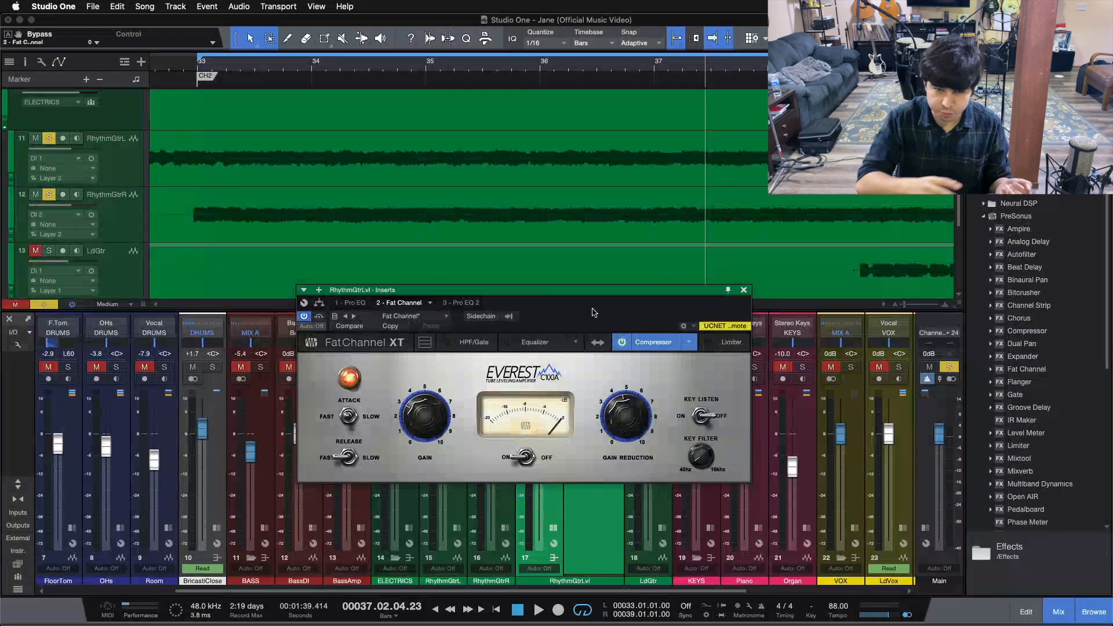
Reopen the first Pro EQ, switch its 1.42 kHz MF boost in and out, and leave the MF band off
left_click(358, 302)
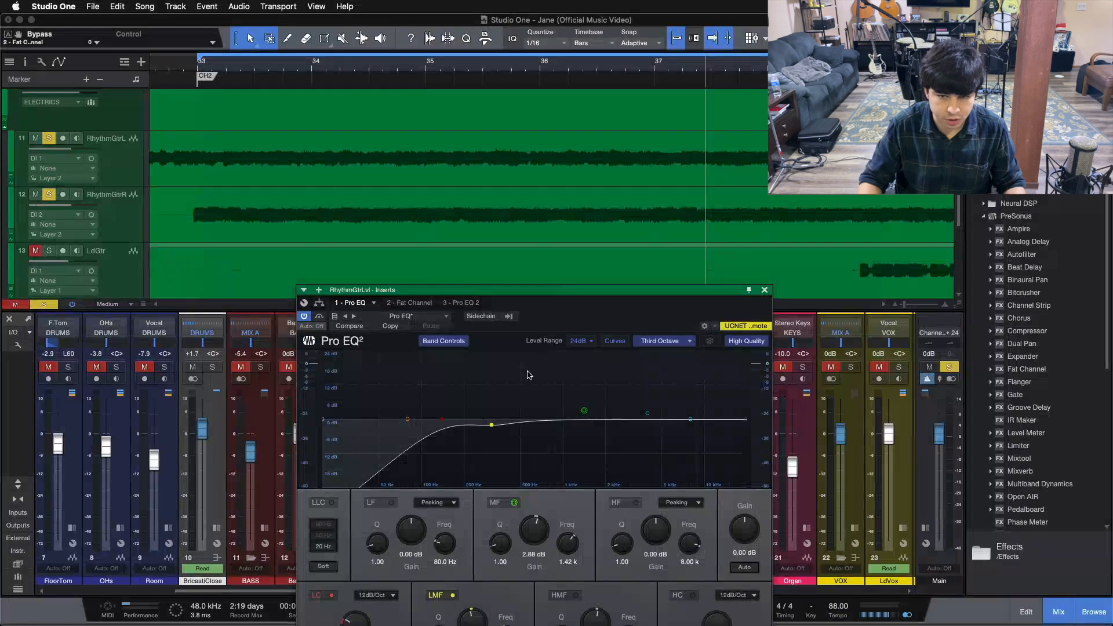
left_click(584, 410)
left_click_drag(585, 307, 593, 237)
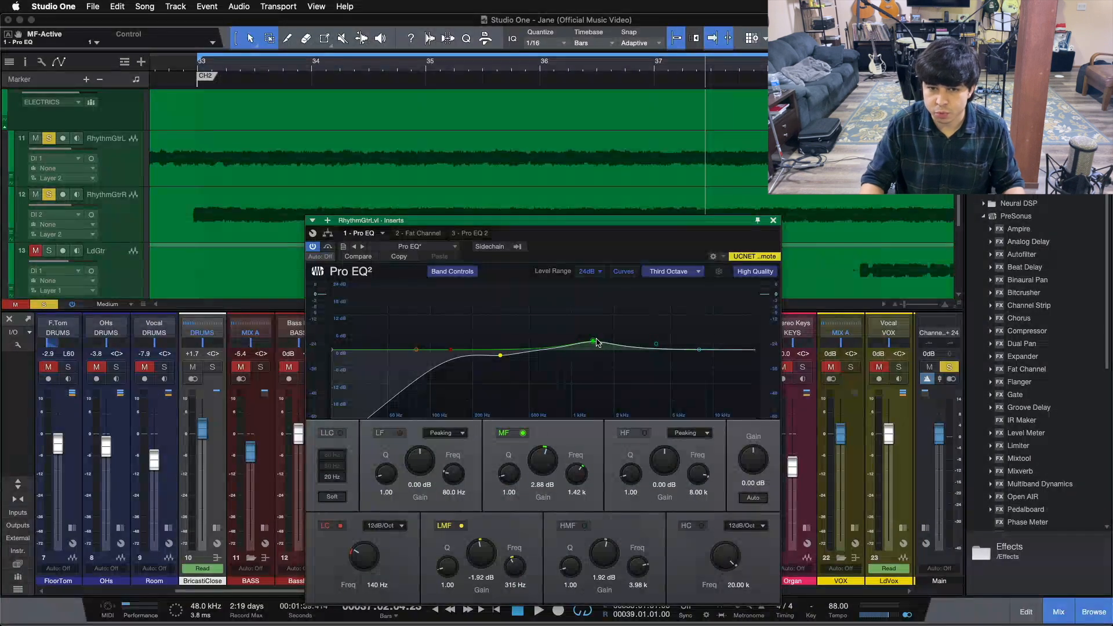
left_click(585, 526)
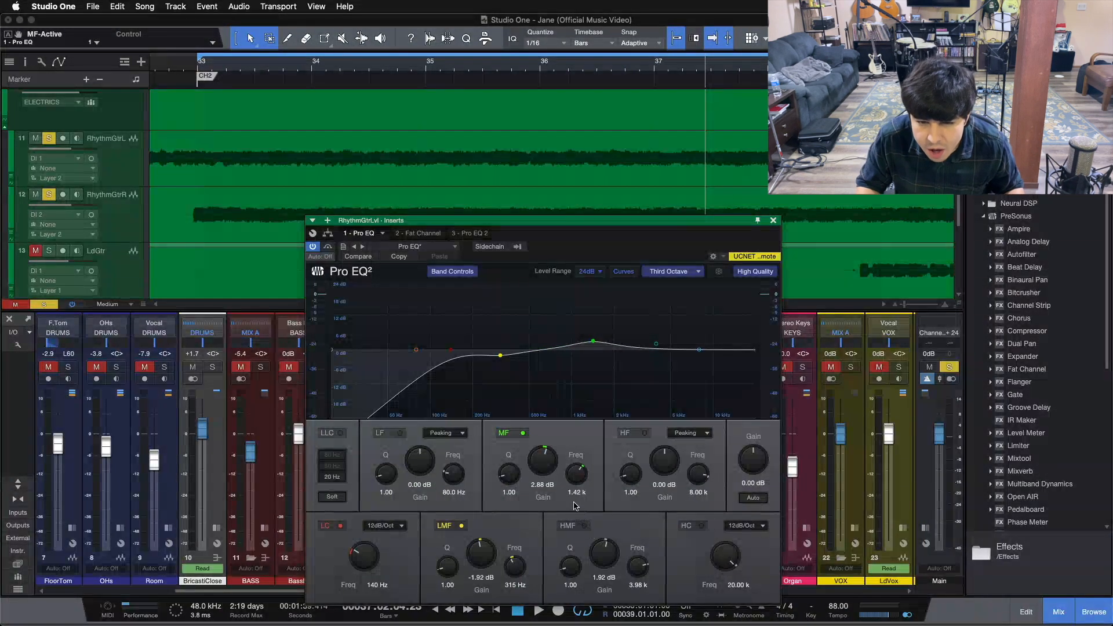
left_click(585, 526)
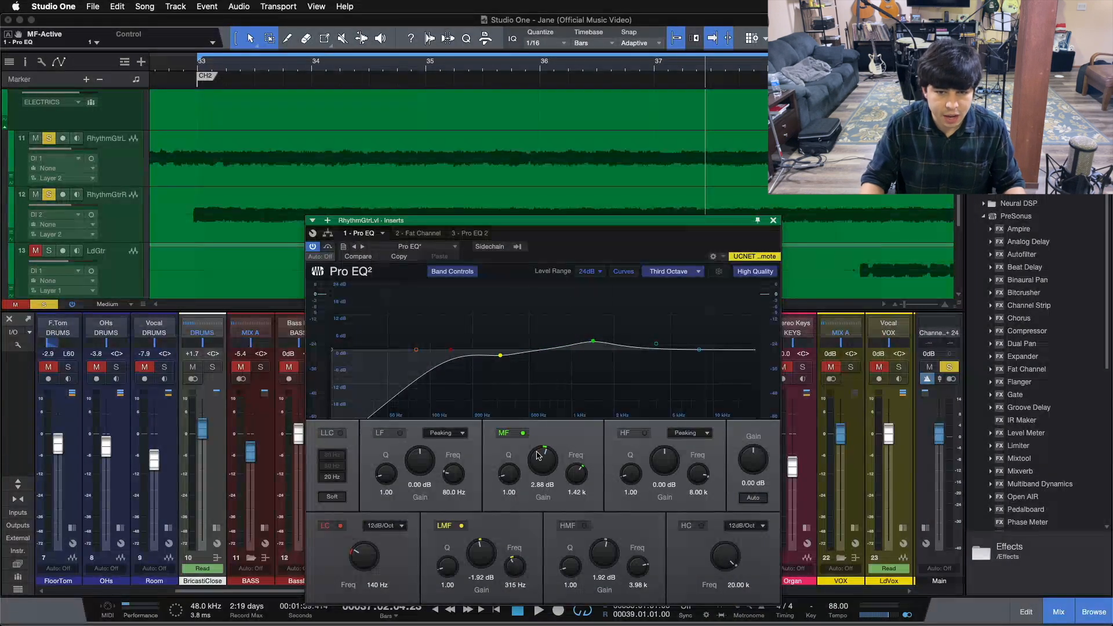
left_click(522, 434)
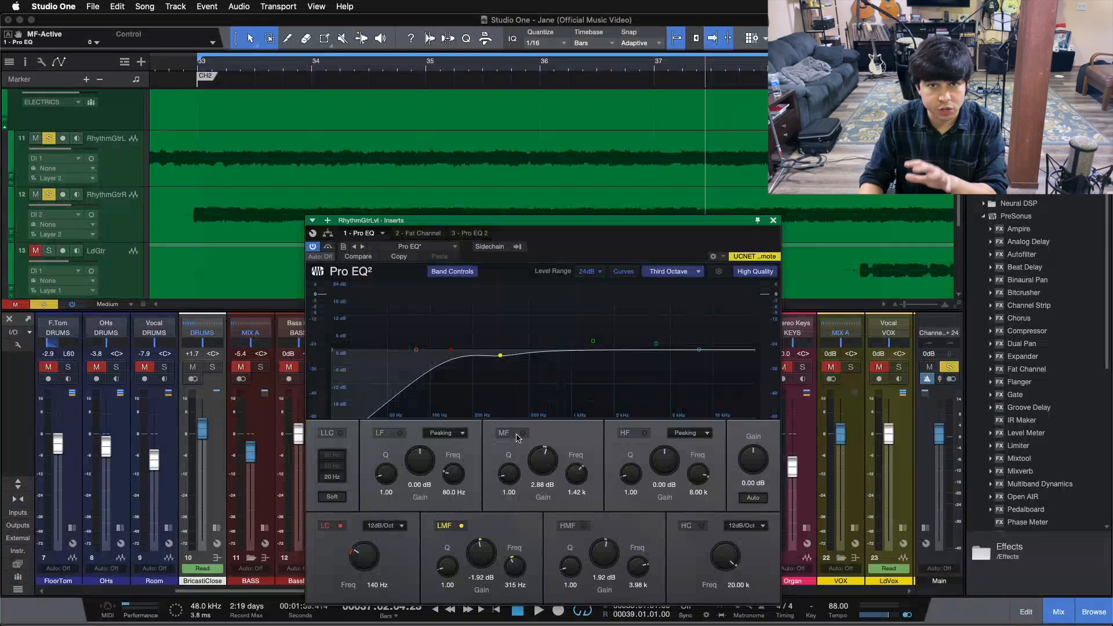
left_click(521, 434)
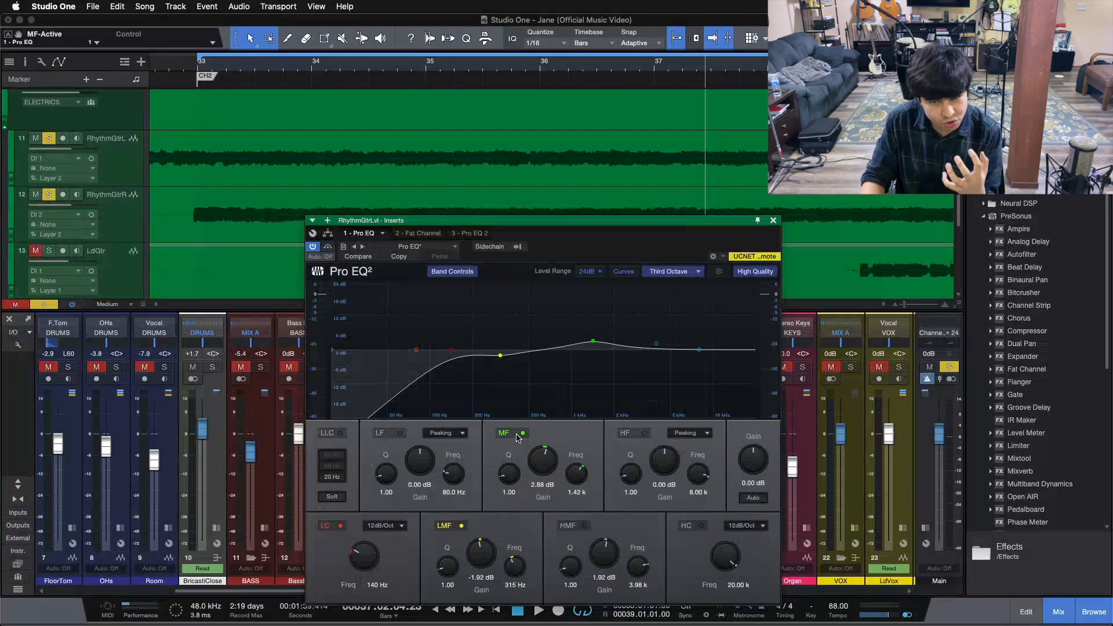
left_click(520, 434)
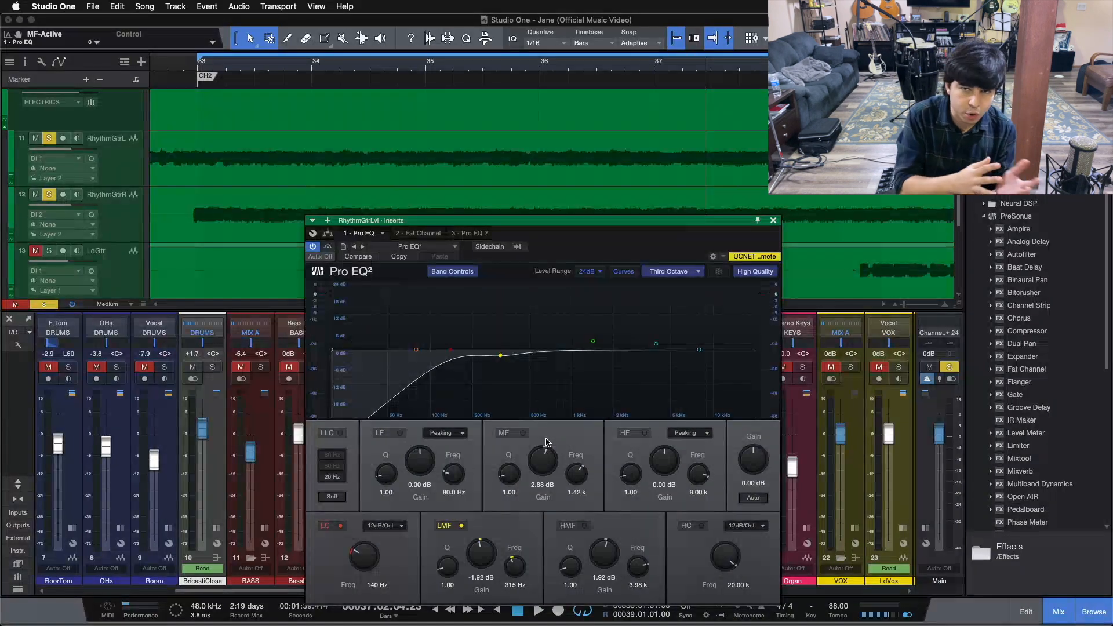
Play the guitars from bar 33, compare them with and without the MF band, leave it enabled and stop playback
key("space")
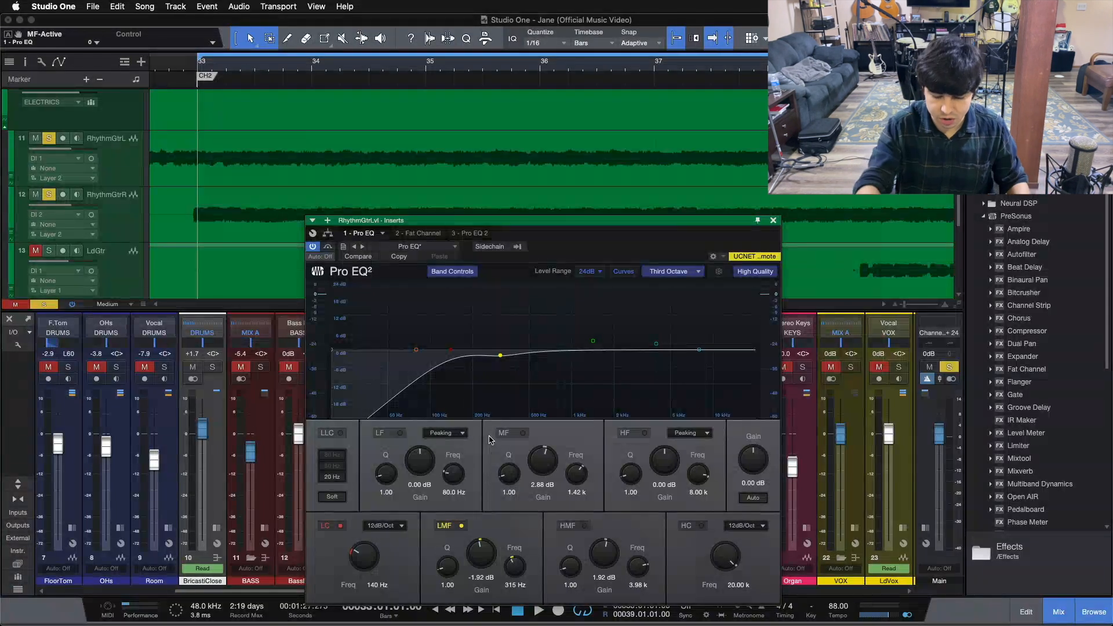
key("space")
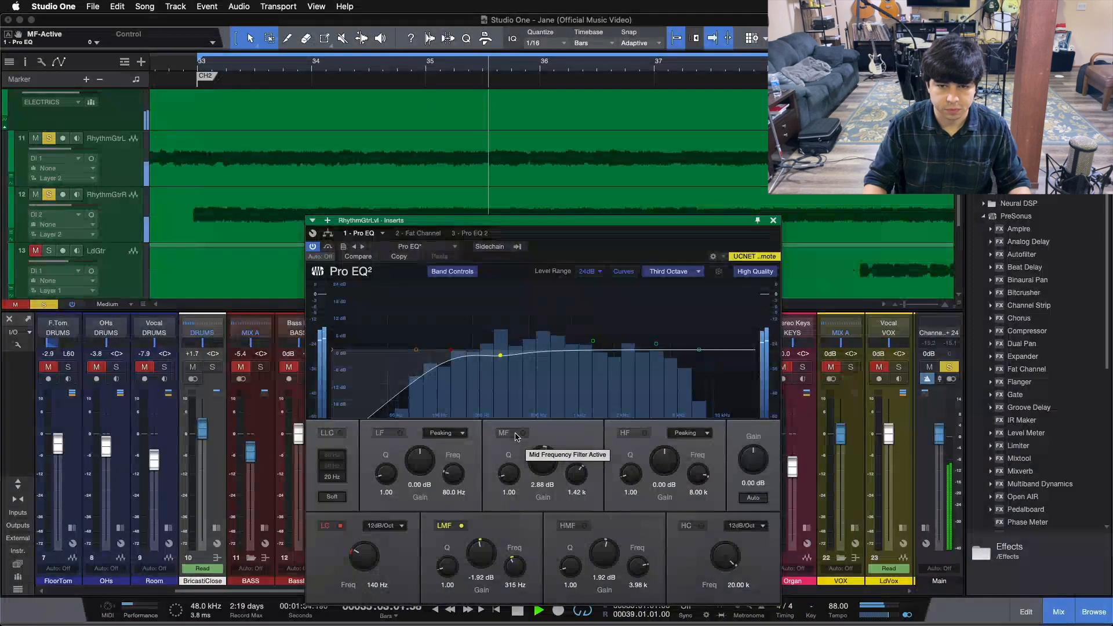
left_click(516, 436)
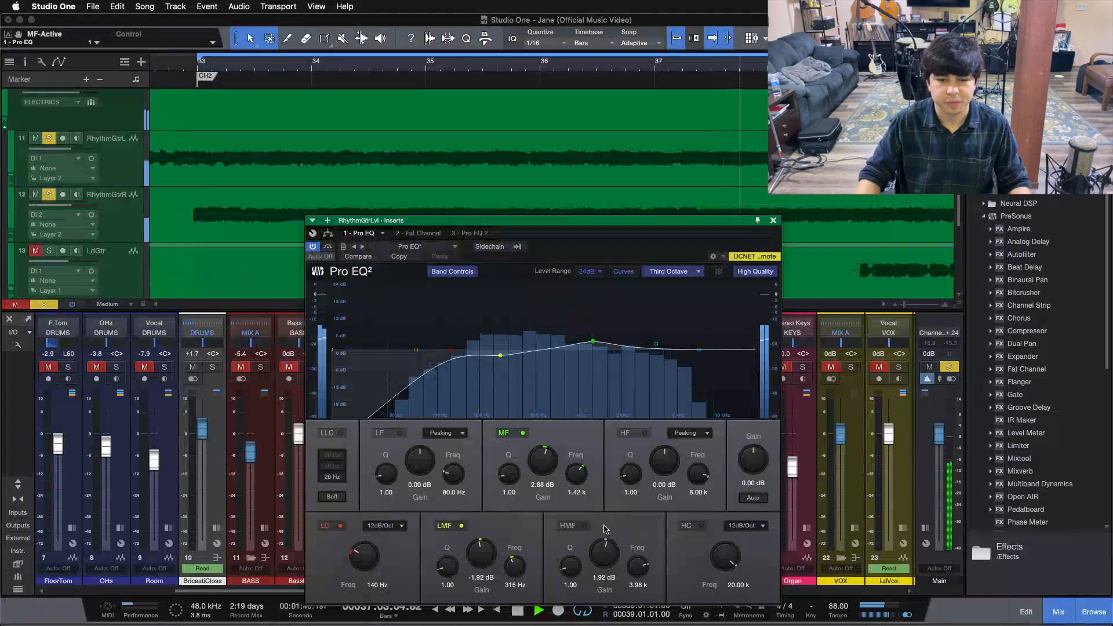
left_click(506, 435)
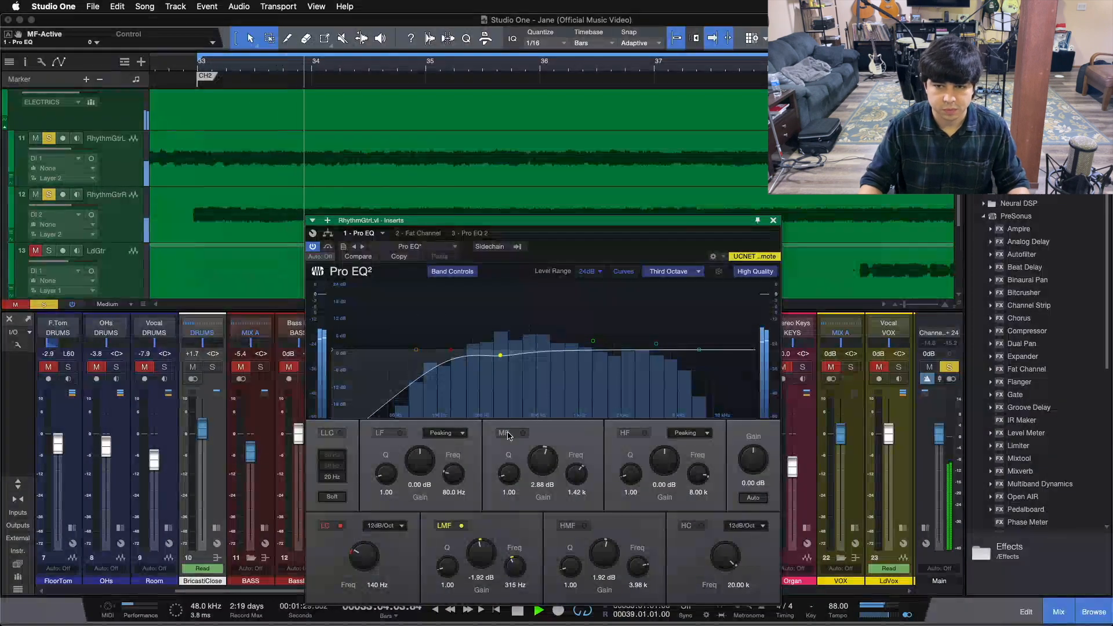
left_click(506, 435)
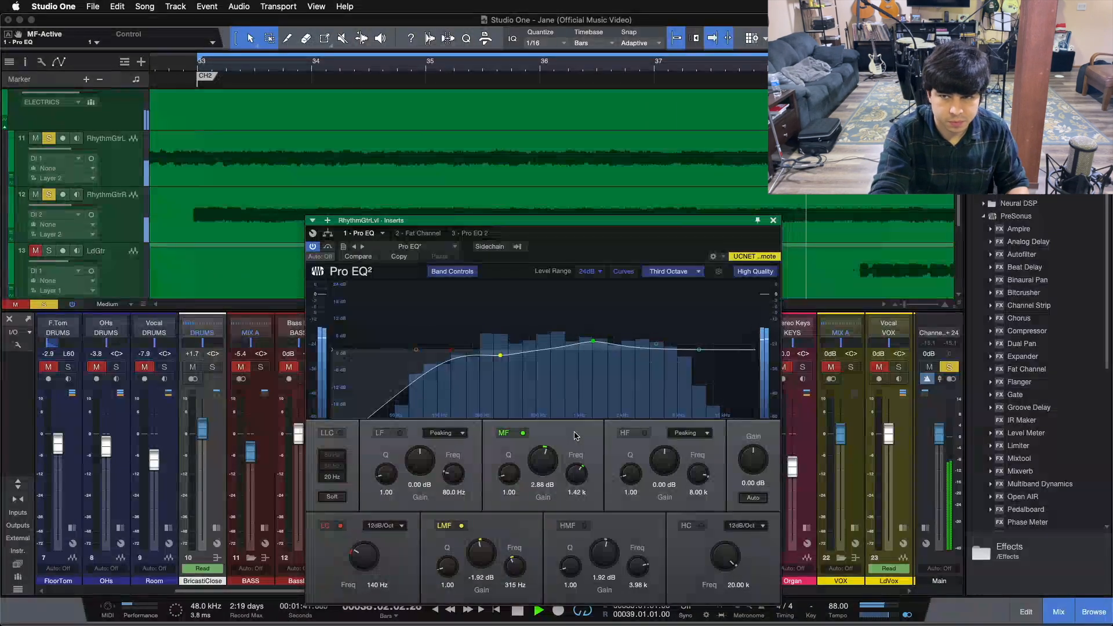
key("space")
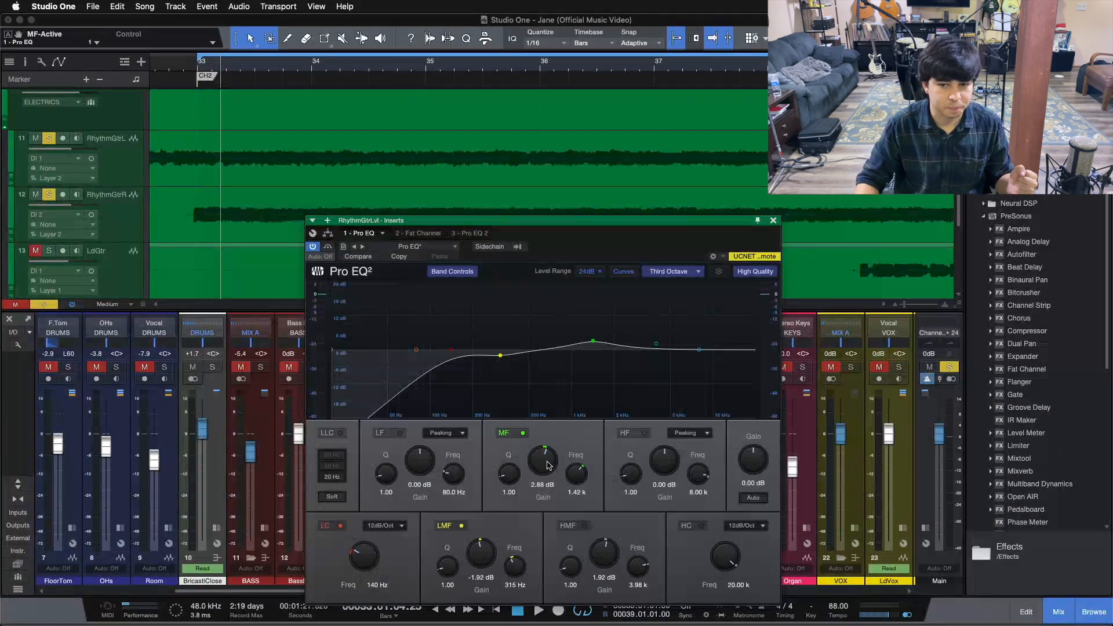
Play the guitars from bar 33, compare them with and without the 3.98 kHz HMF boost, leave HMF enabled and stop playback
double_click(657, 347)
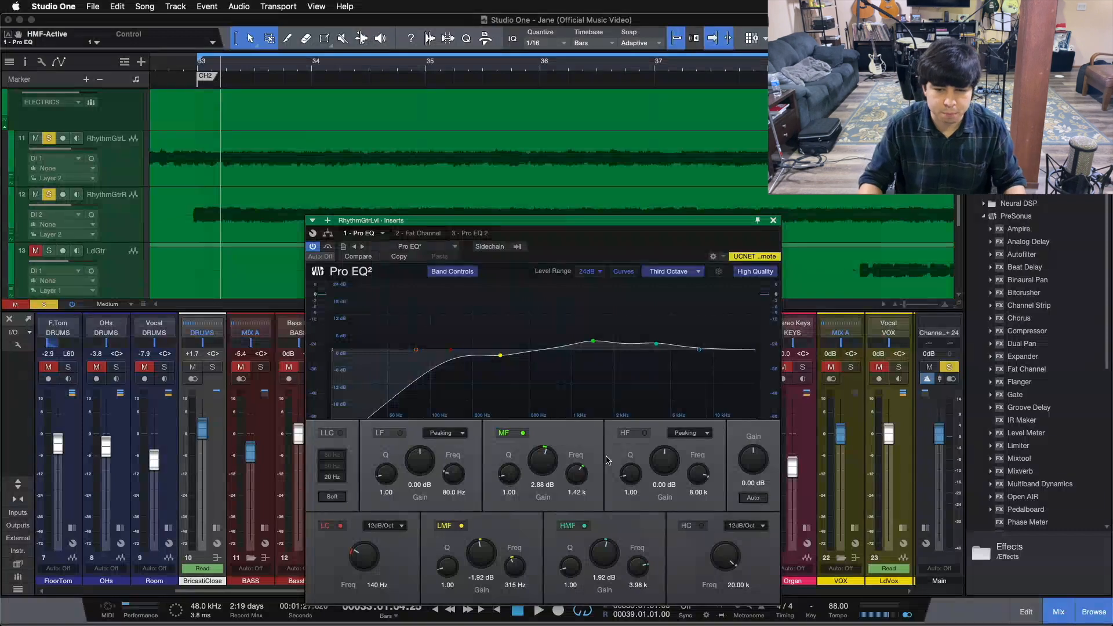
left_click(578, 531)
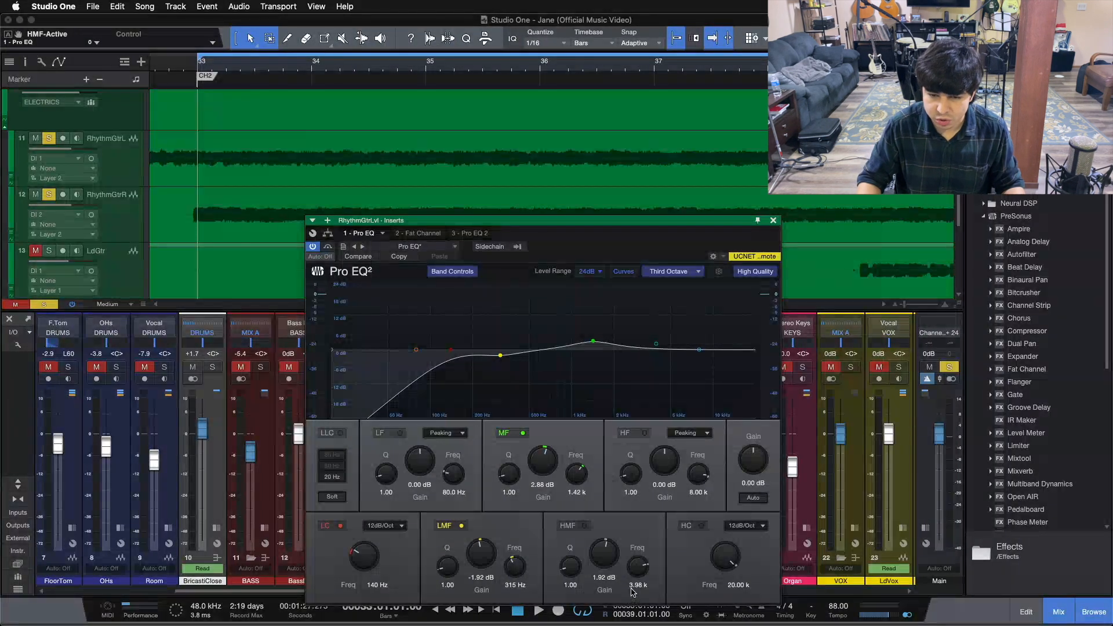
key("space")
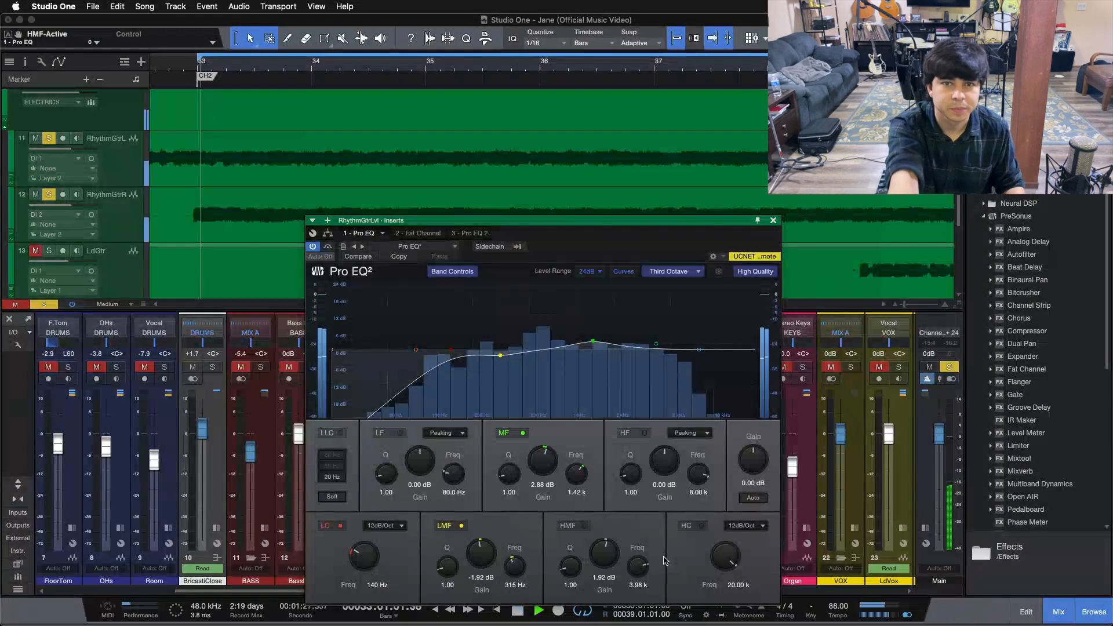
left_click(575, 531)
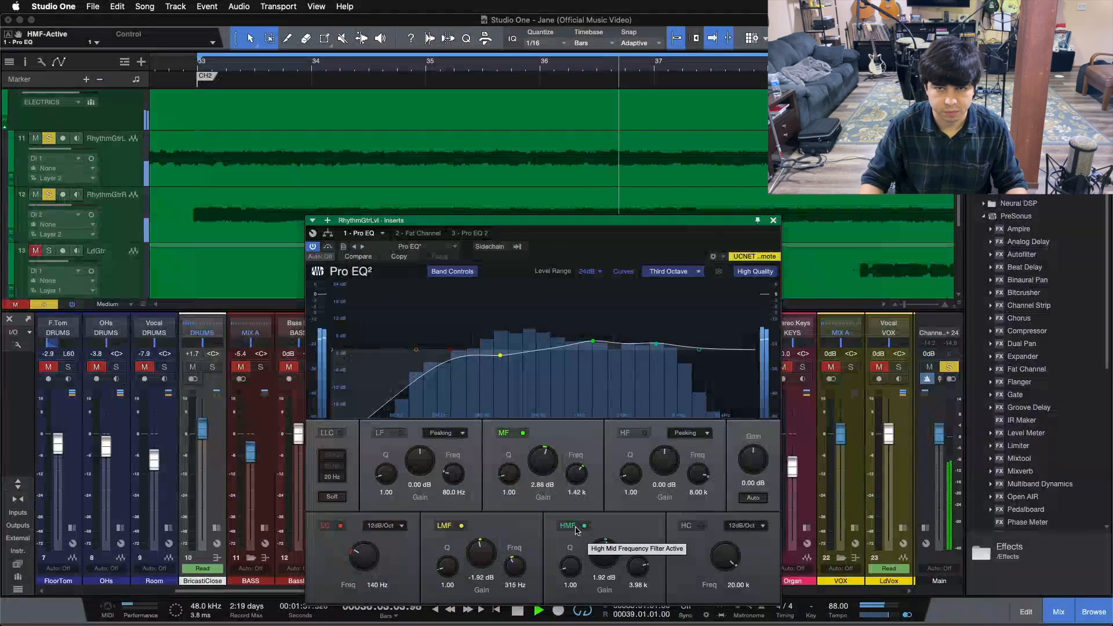
left_click(576, 531)
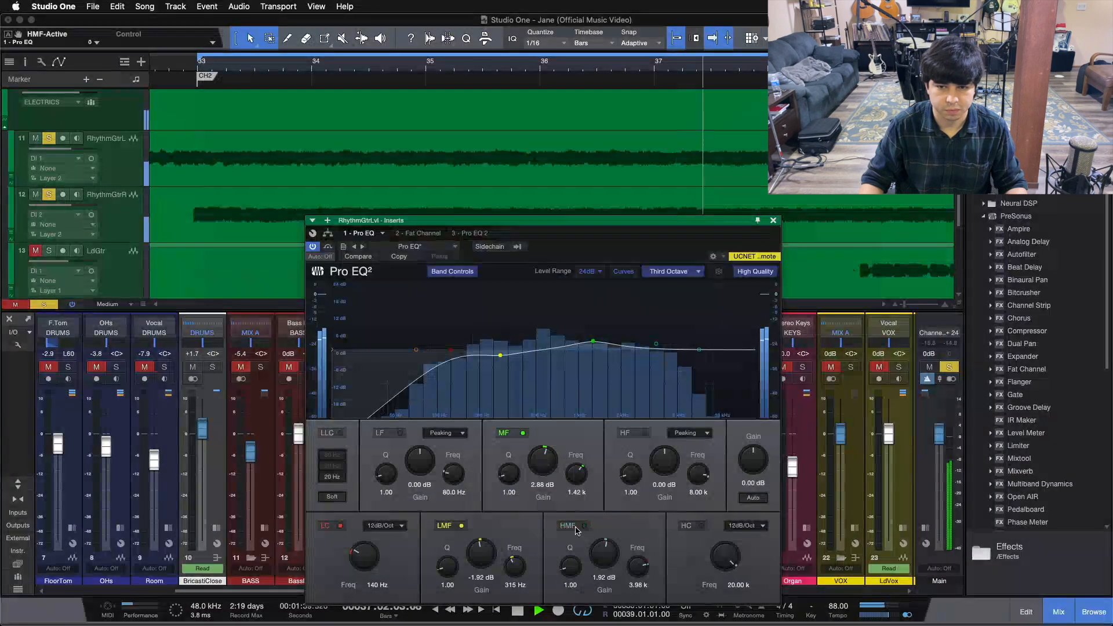
left_click(576, 531)
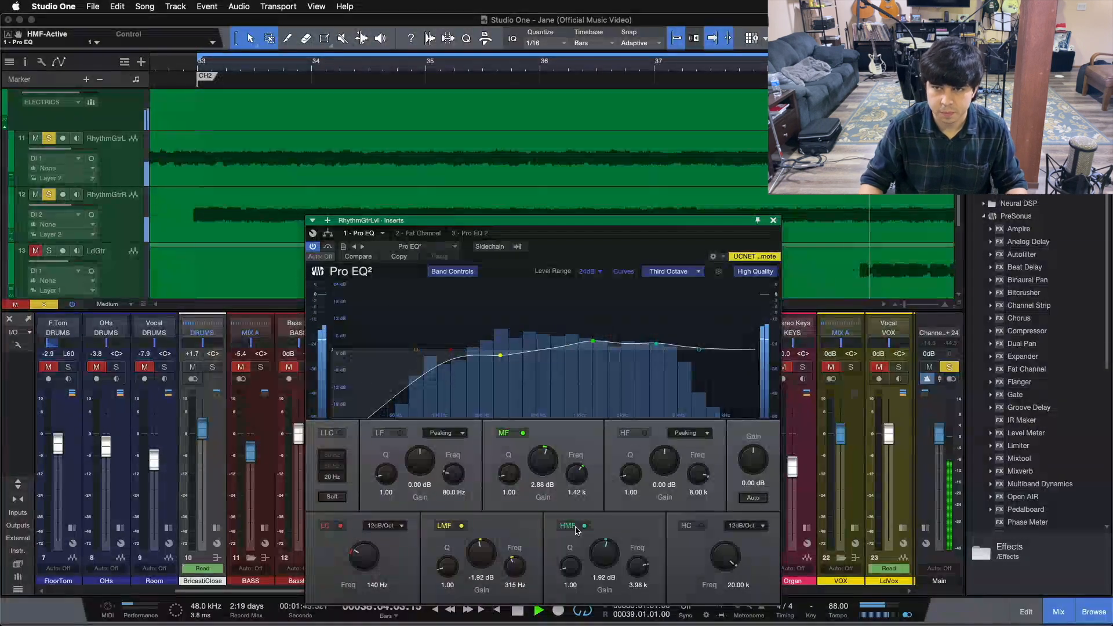
left_click(576, 531)
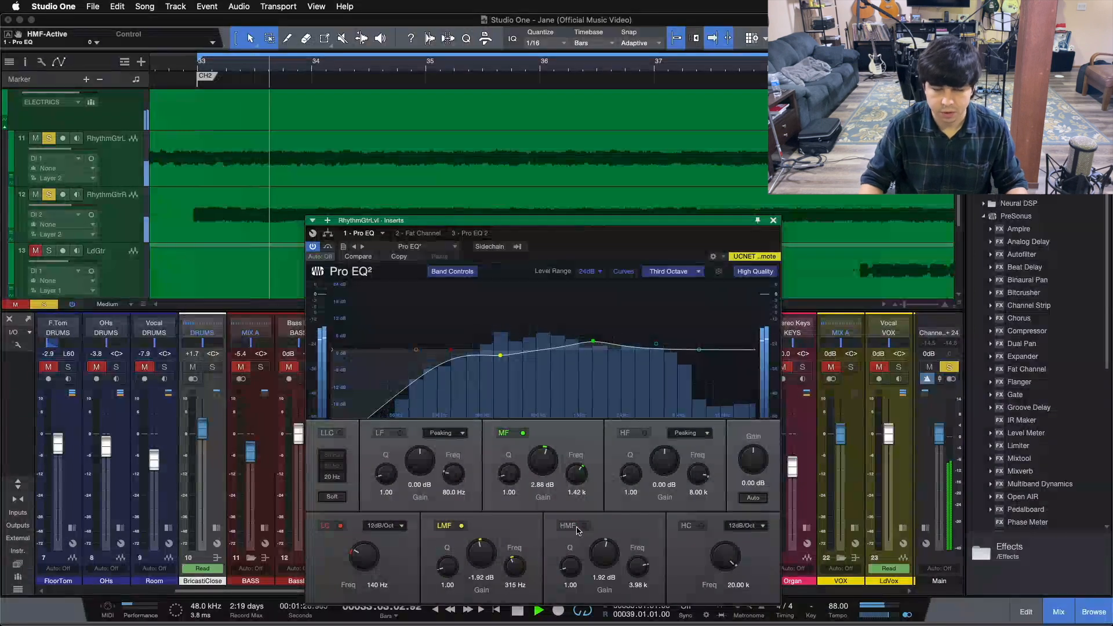
left_click(578, 528)
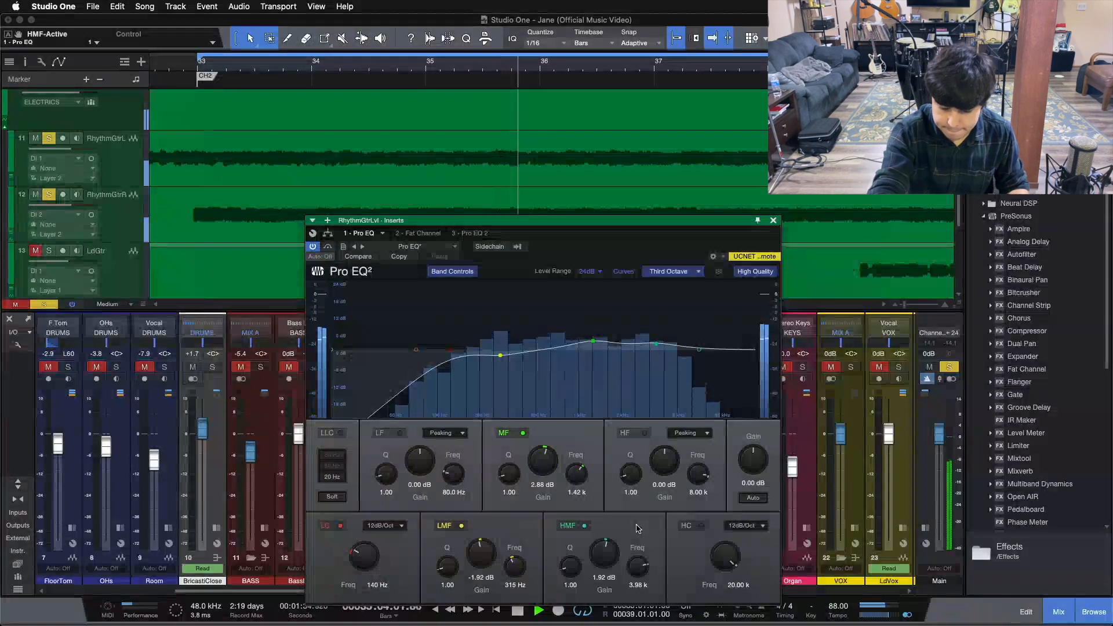
key("space")
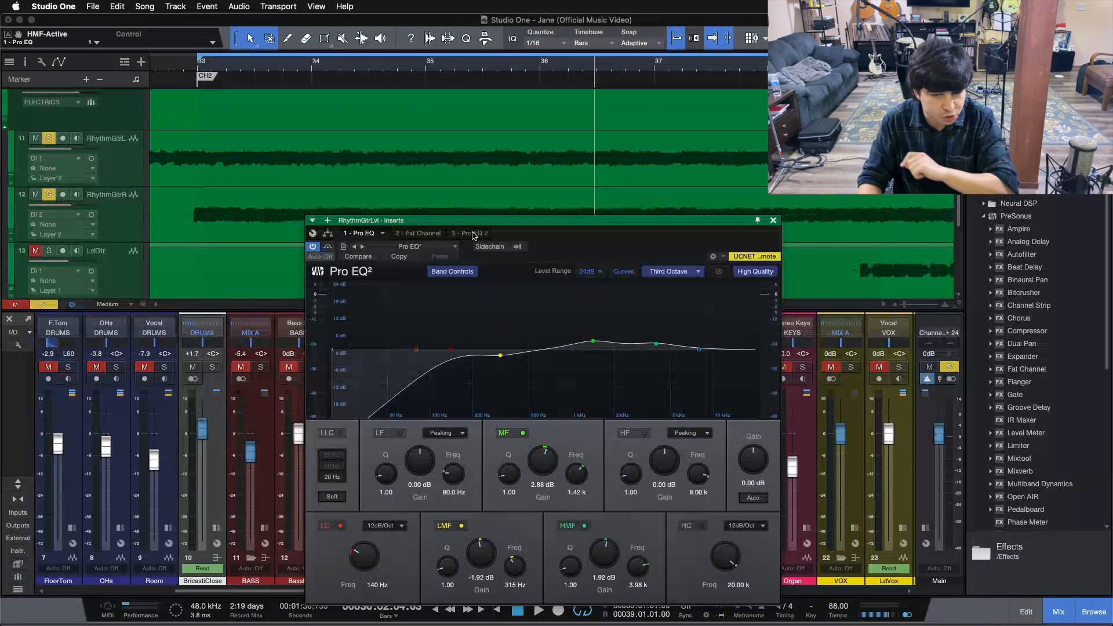
Bring up the second Pro EQ that follows the Fat Channel in the insert chain and reposition its window over the mixer
left_click(415, 233)
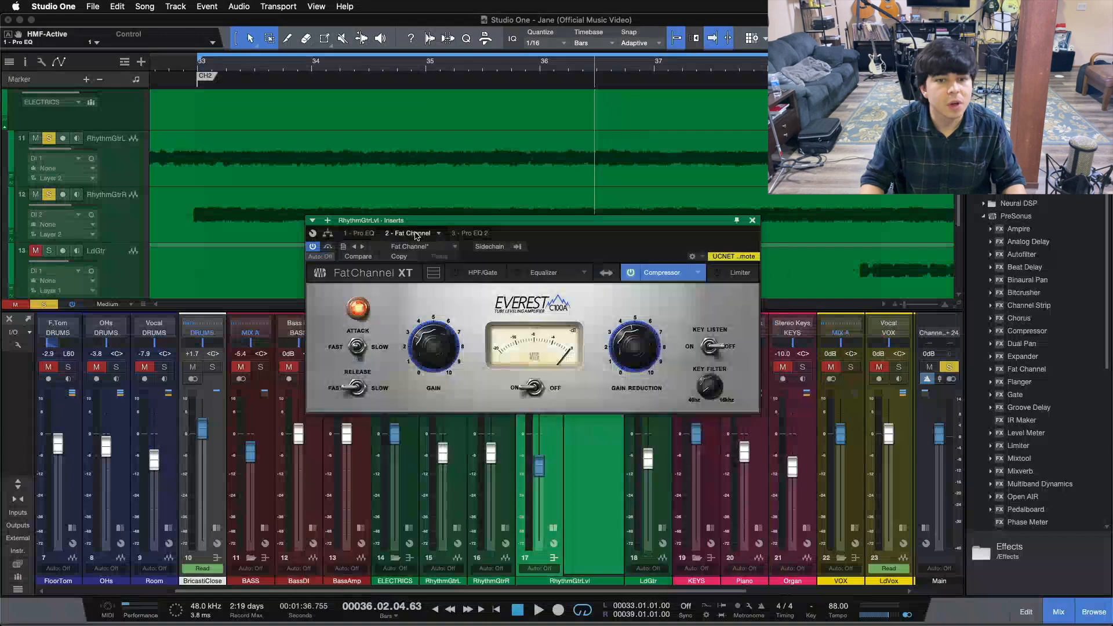
left_click(473, 233)
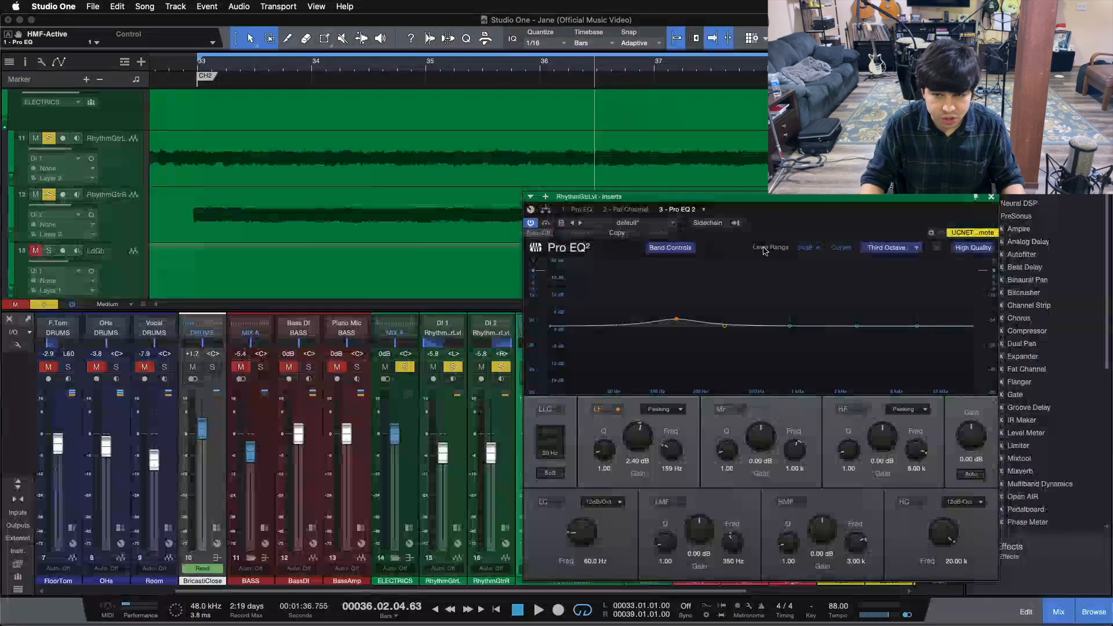
left_click_drag(843, 222, 724, 220)
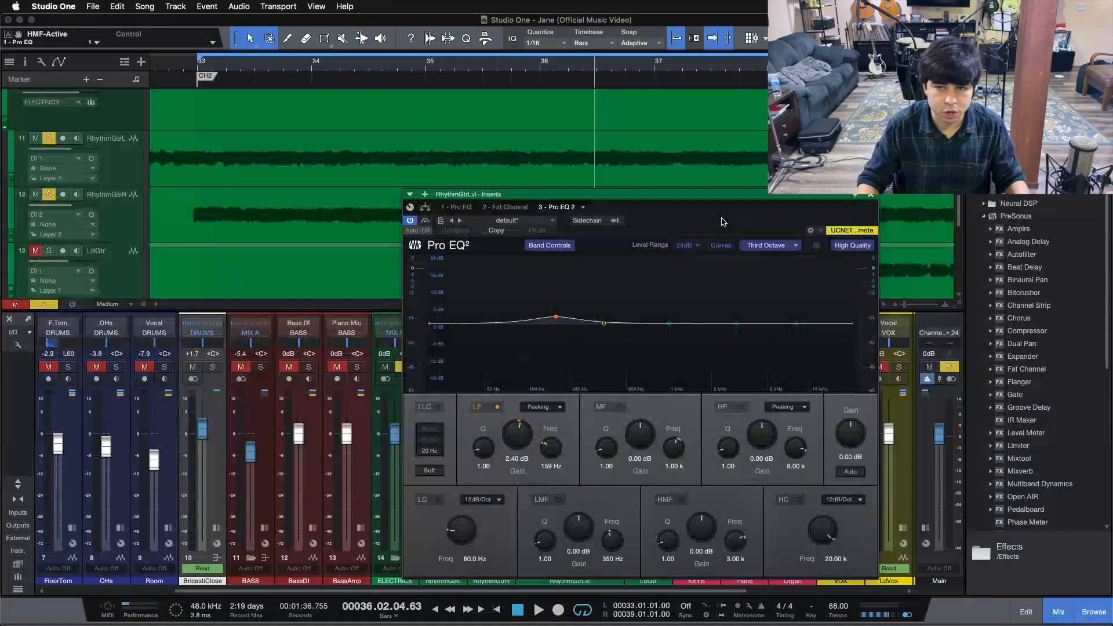
Play the guitars from bar 33, compare them with and without the second Pro EQ's 159 Hz LF boost, leave LF enabled, stop and close the EQ
mouse_move(721, 222)
left_mouse_down()
mouse_move(1003, 236)
mouse_move(705, 210)
left_mouse_up()
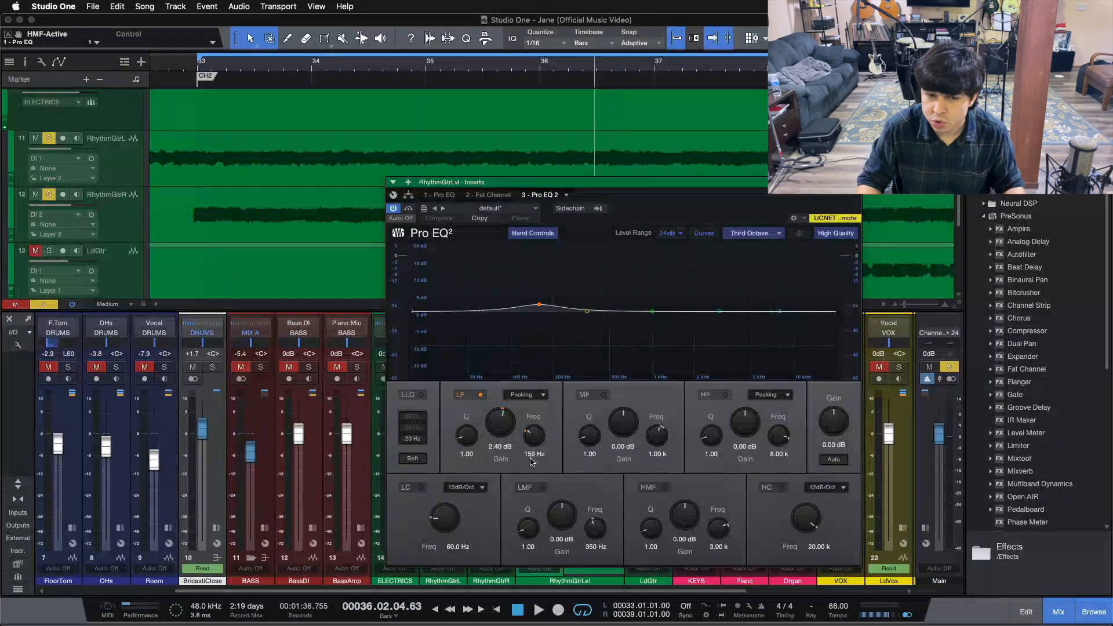
left_click(468, 400)
key("space")
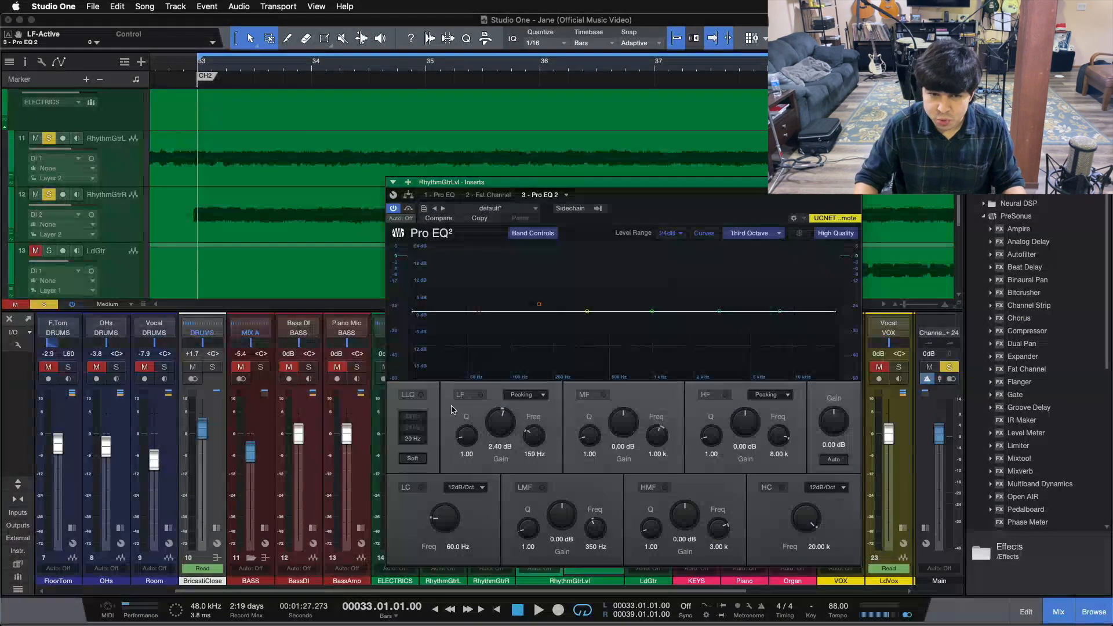
key("space")
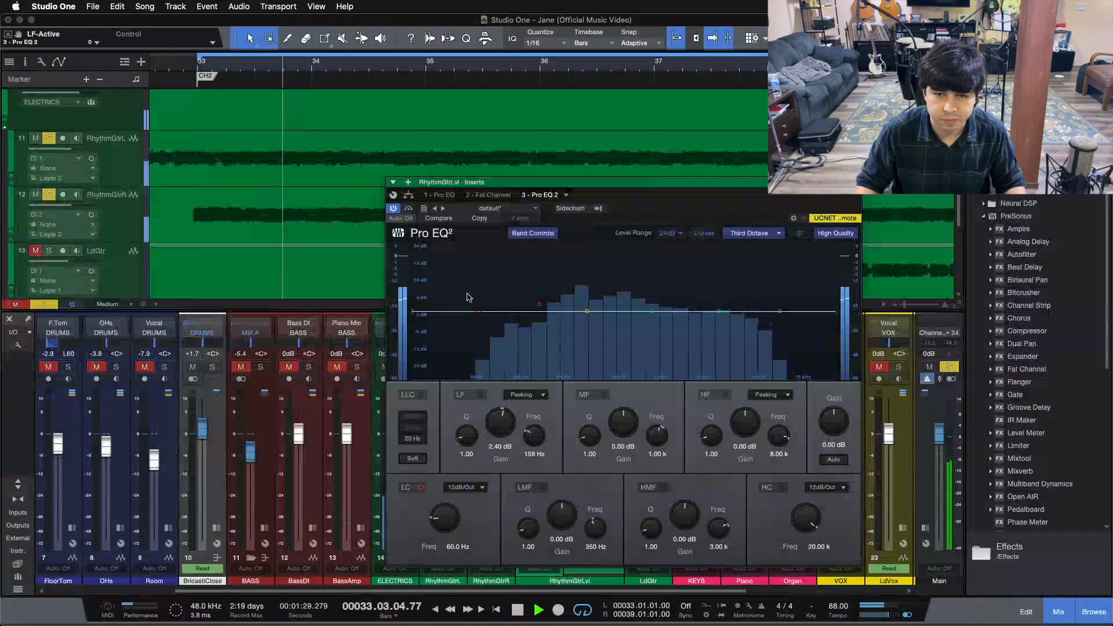
left_click(464, 399)
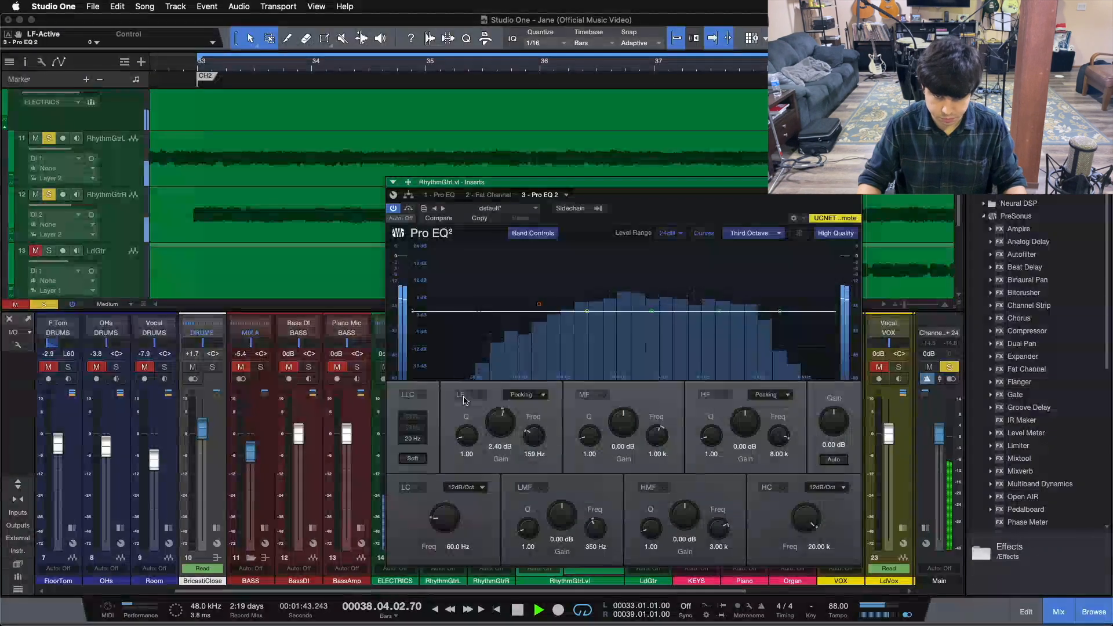
left_click(464, 400)
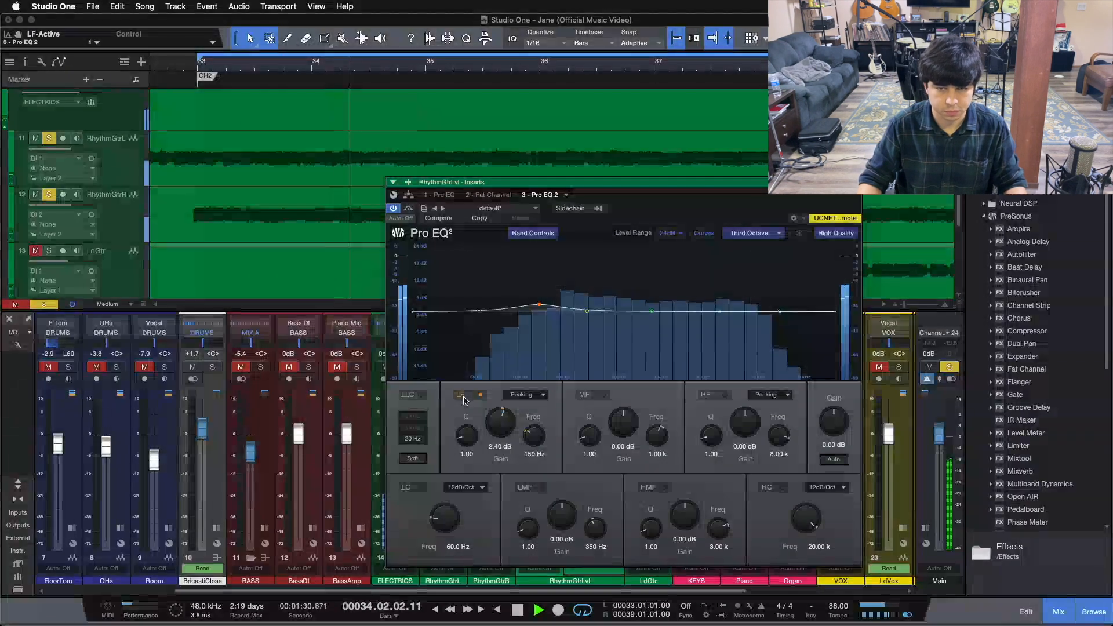
left_click(464, 400)
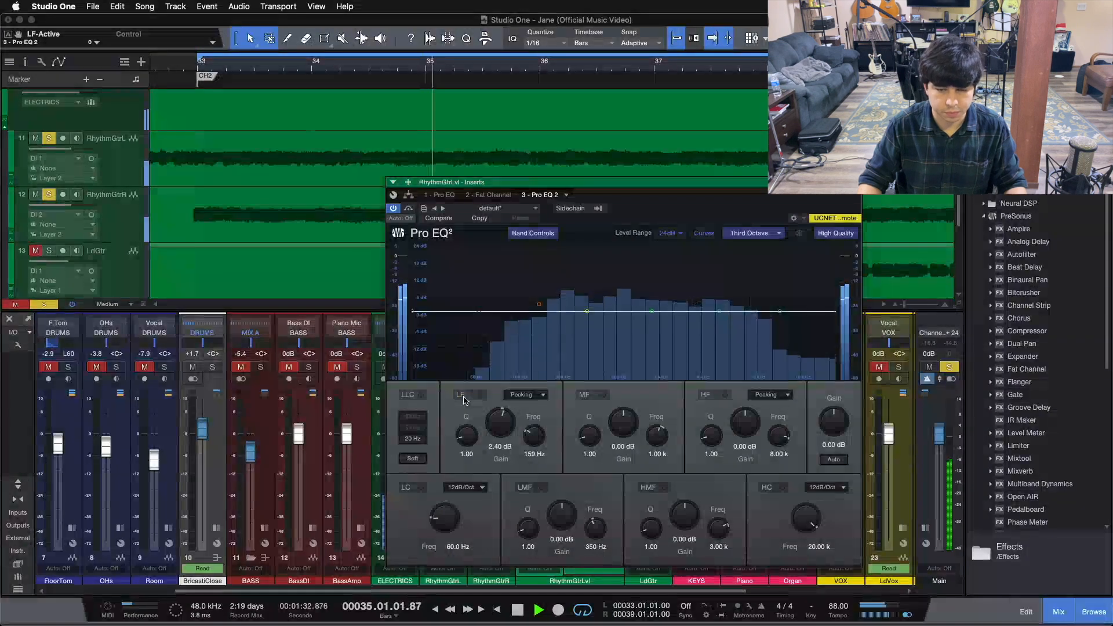
left_click(464, 399)
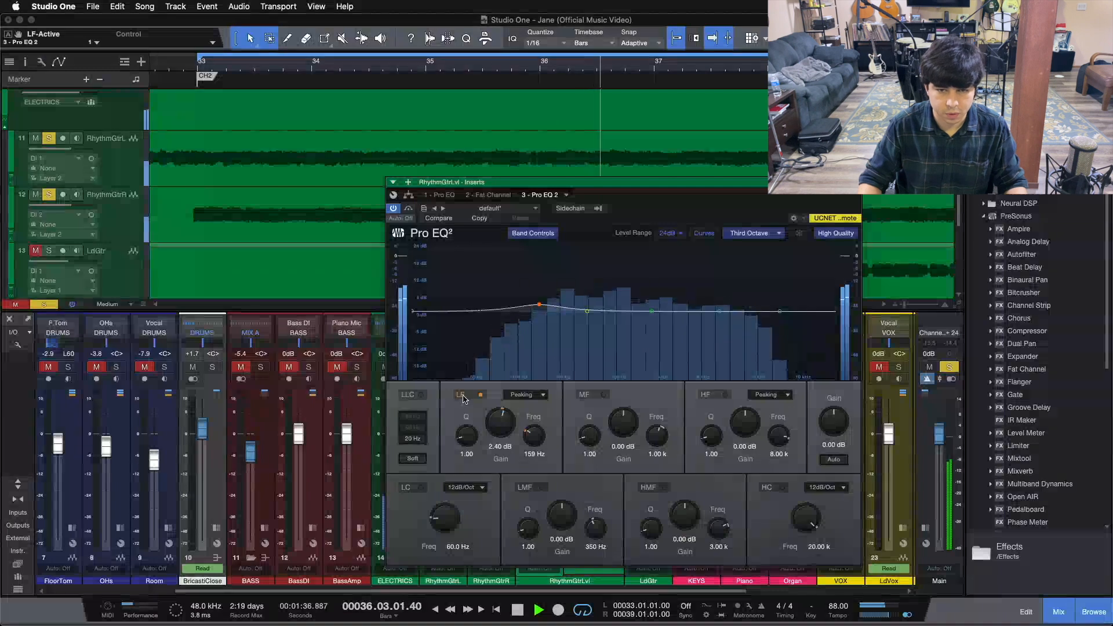
left_click(464, 399)
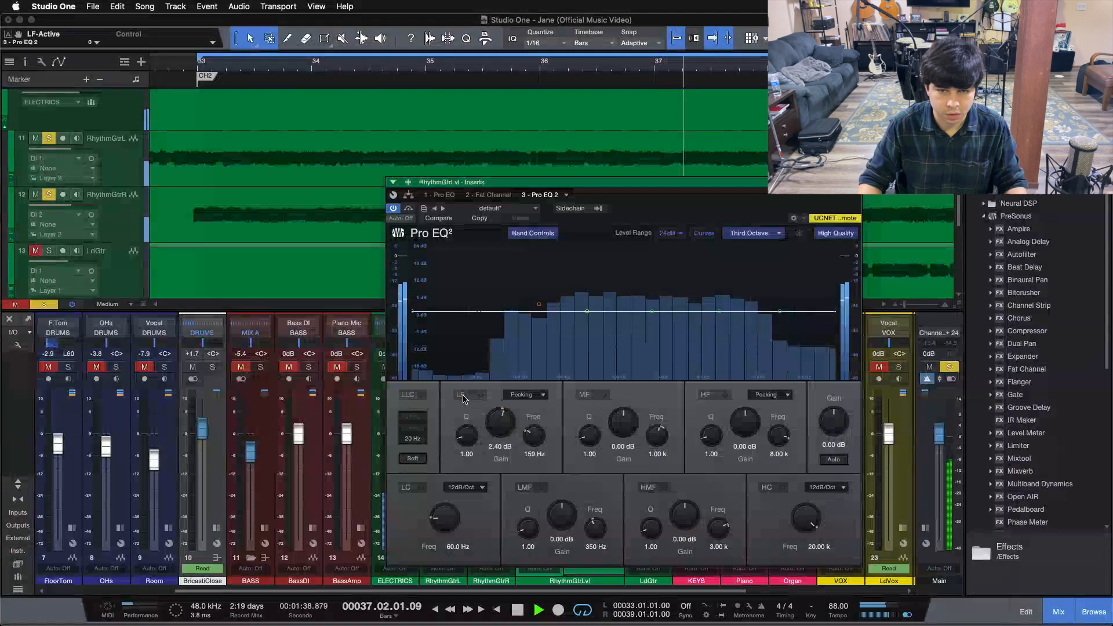
left_click(464, 399)
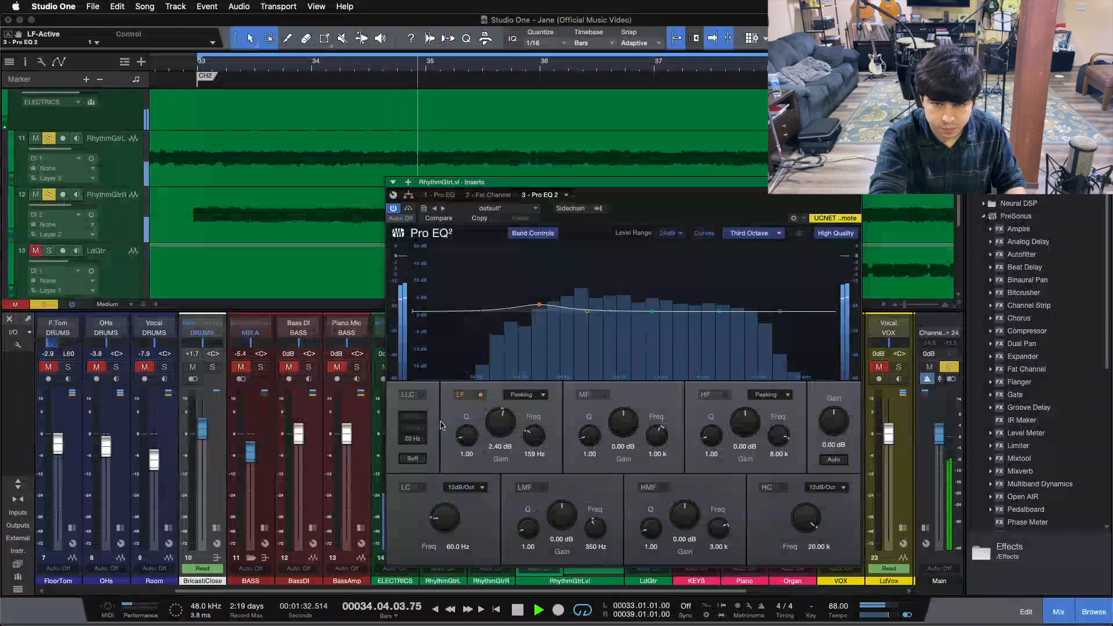
key("space")
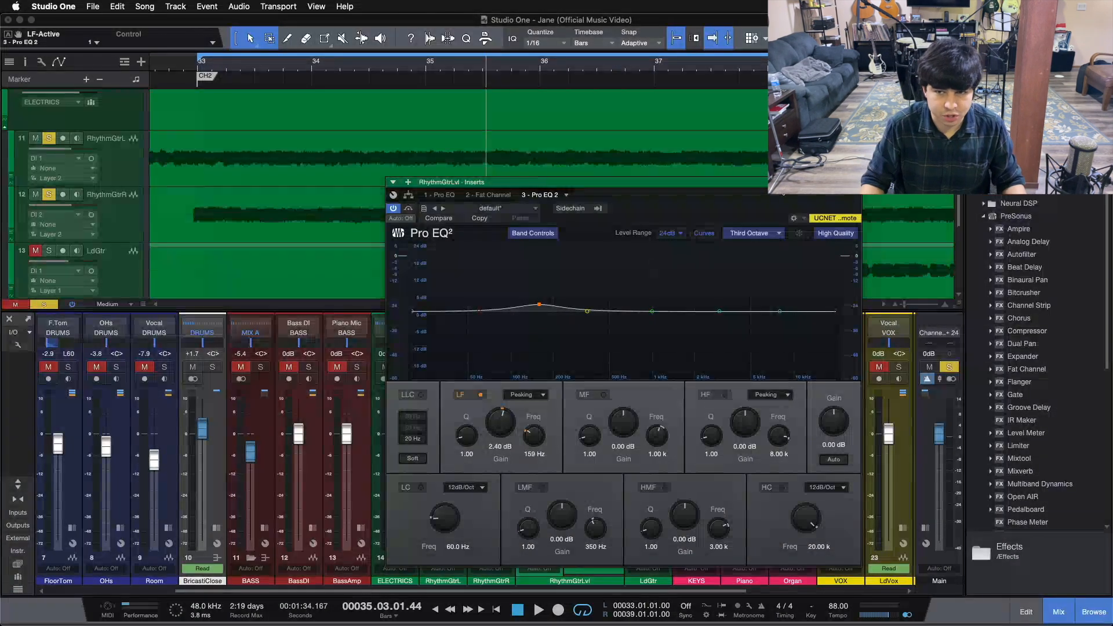
left_click(855, 182)
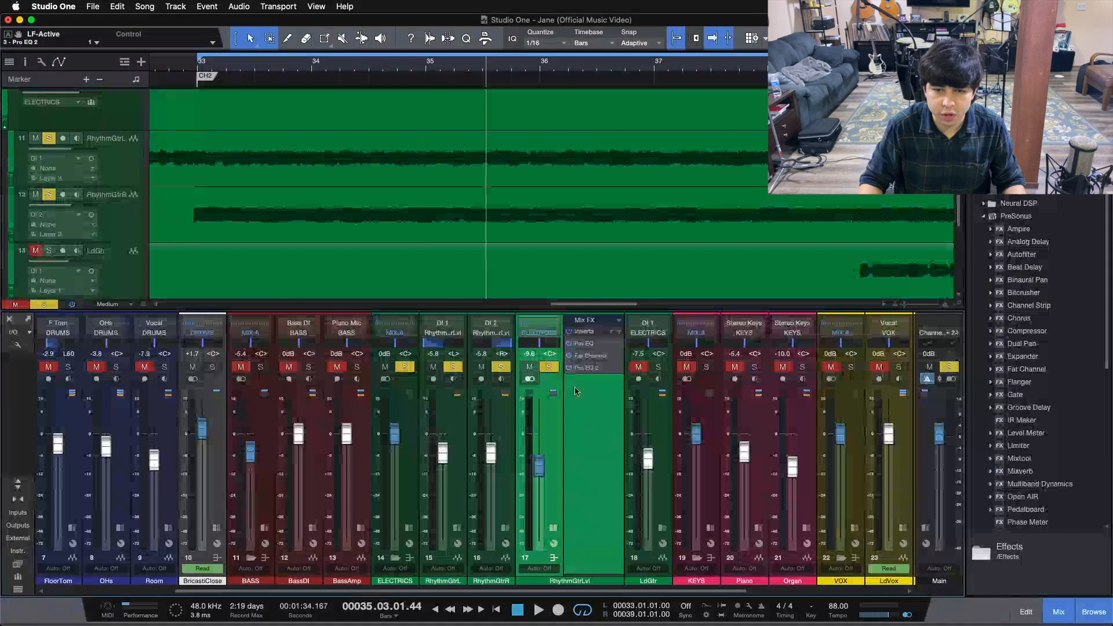
Play the soloed guitars from bar 33 and bypass, then reactivate, all inserts on the RhythmGtrLvl bus to compare the whole chain
key("KP_1")
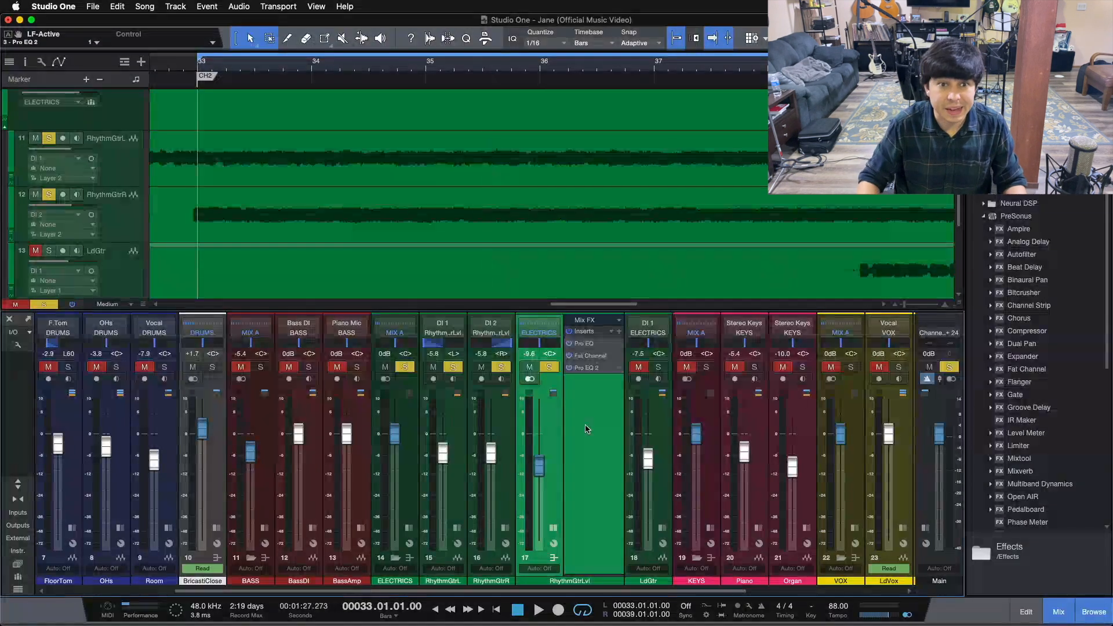
key("space")
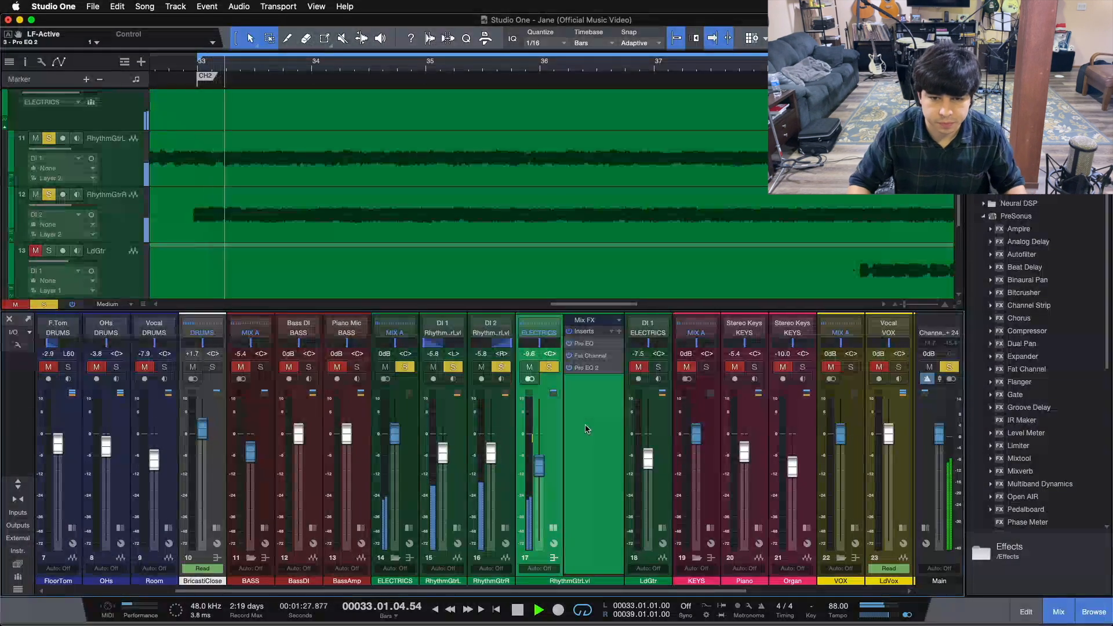
left_click(570, 337)
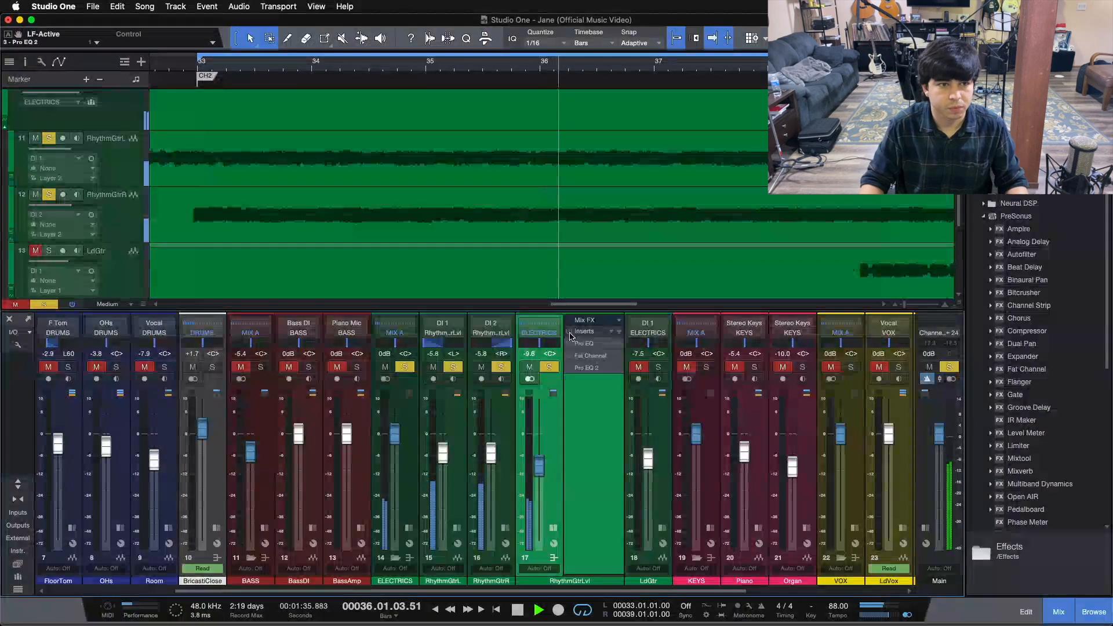
left_click(570, 331)
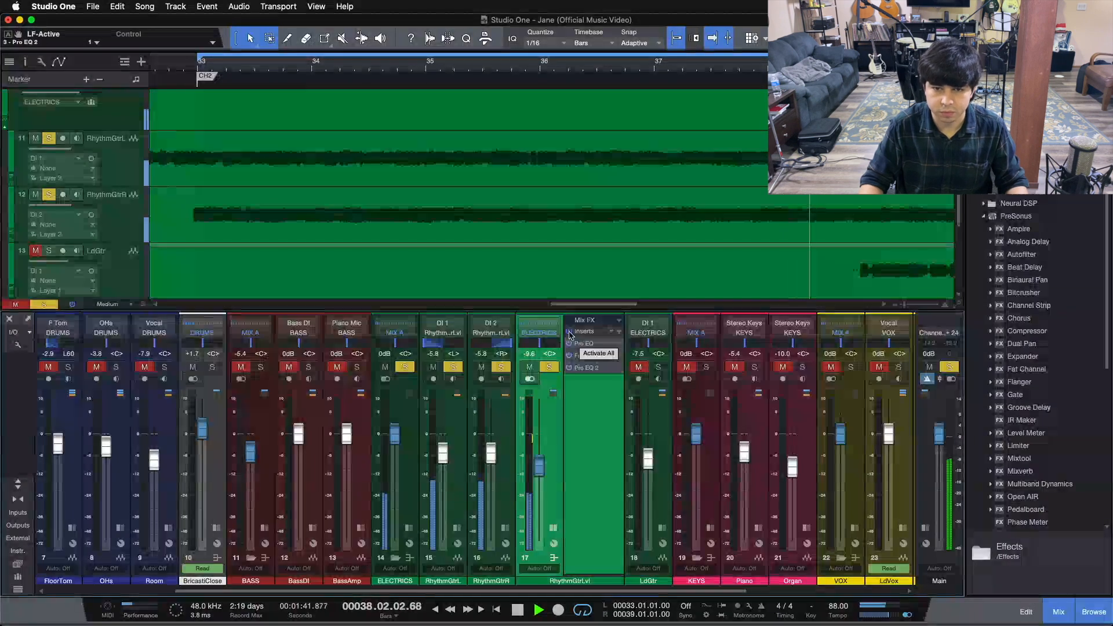
Unsolo the guitars and compare the full mix with all RhythmGtrLvl inserts bypassed and reactivated
key("s")
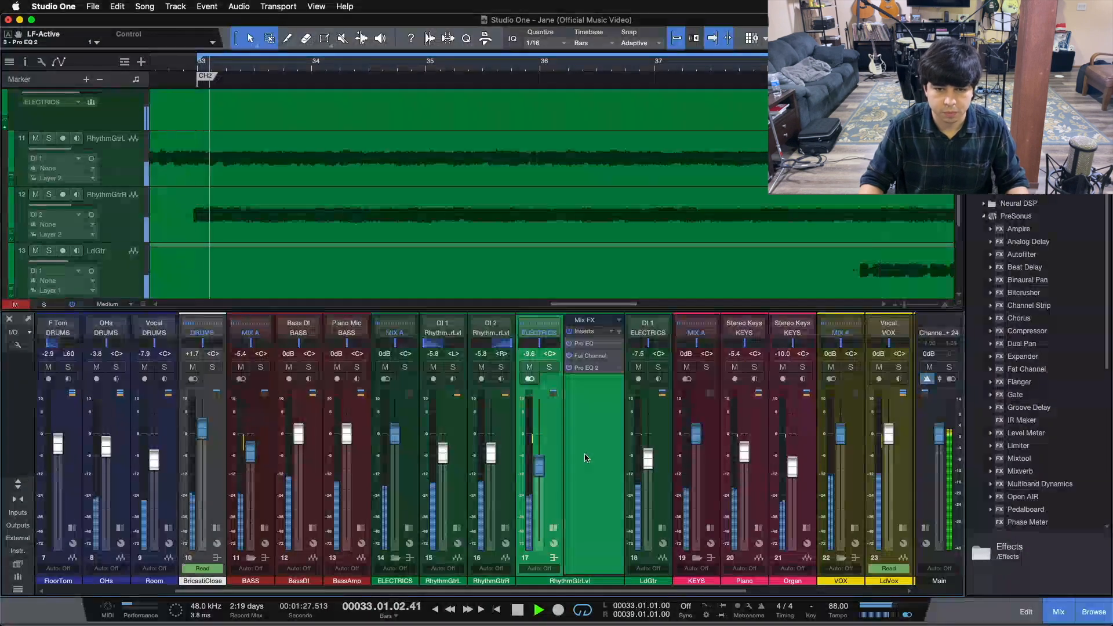
left_click(570, 331)
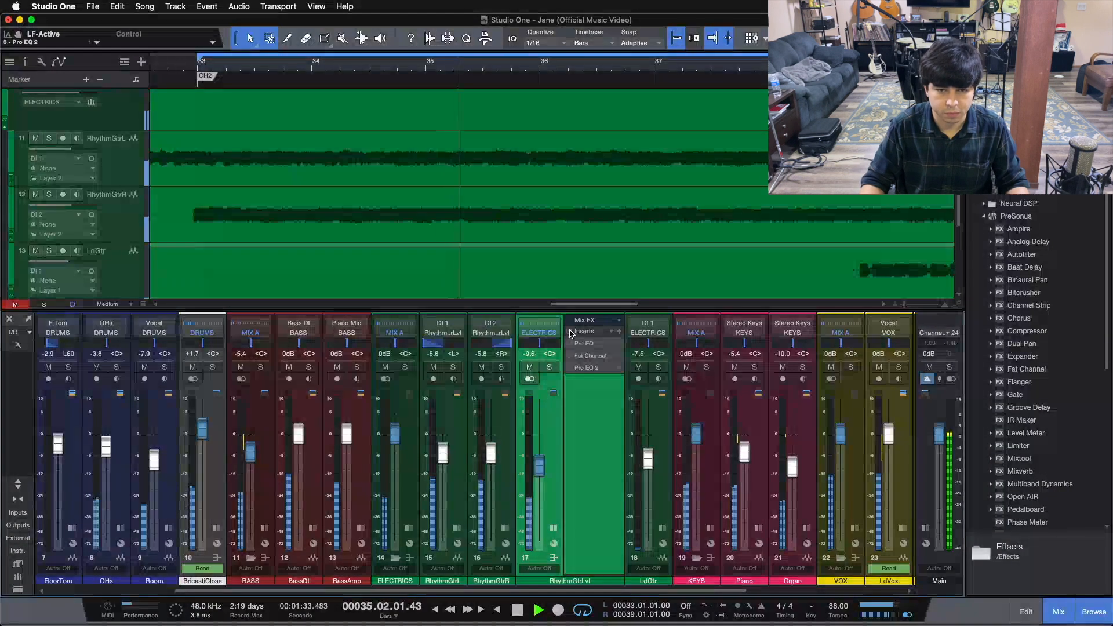
left_click(570, 331)
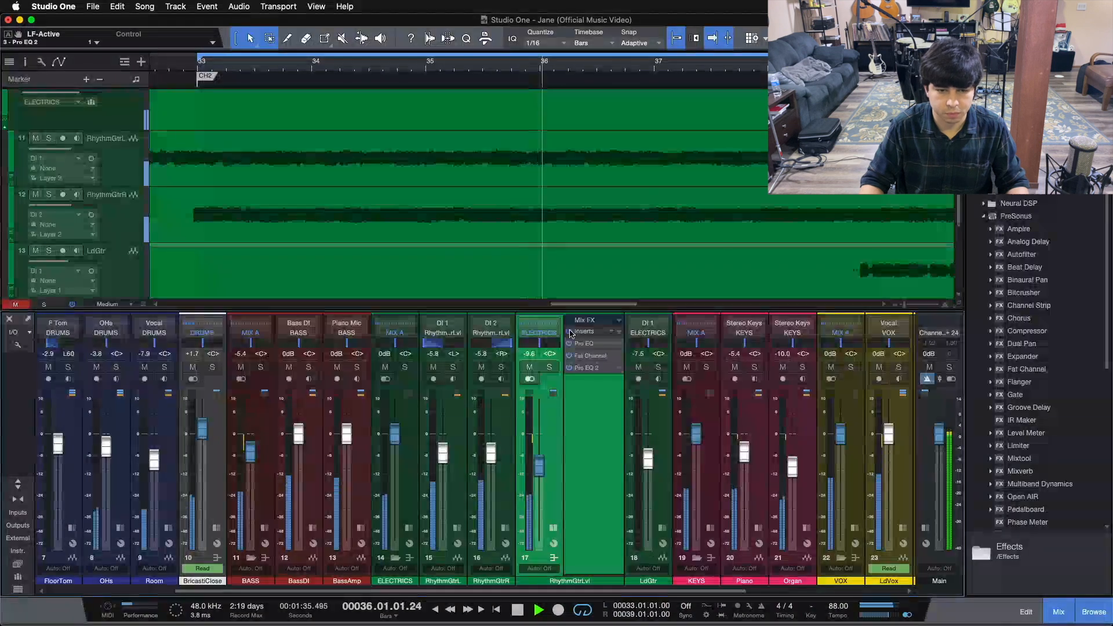
Solo the RhythmGtrLvl bus again and compare the guitars with all its inserts bypassed and reactivated
left_click(549, 368)
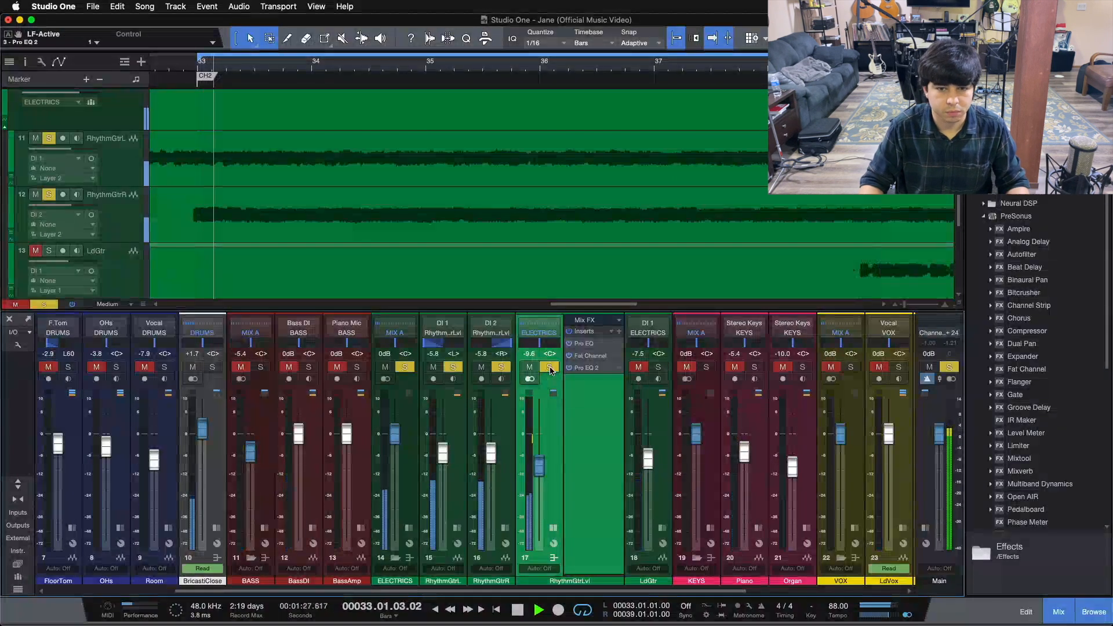
left_click(569, 331)
left_click(569, 331)
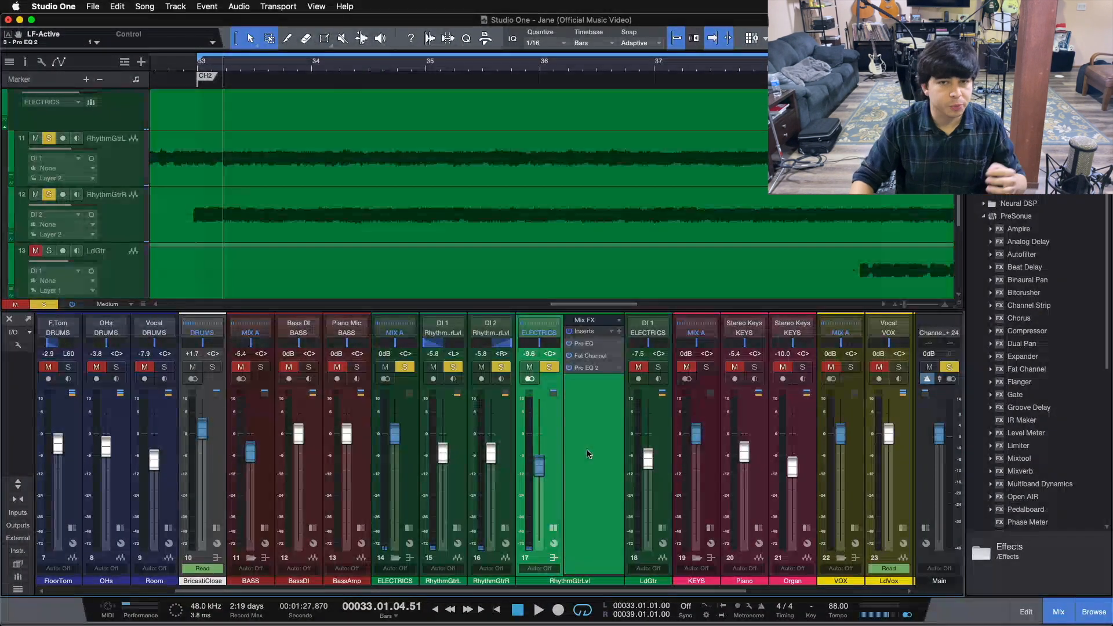
Review the RhythmGtrLvl insert chain in order: the first Pro EQ, the Fat Channel compressor and the second Pro EQ
left_click(596, 345)
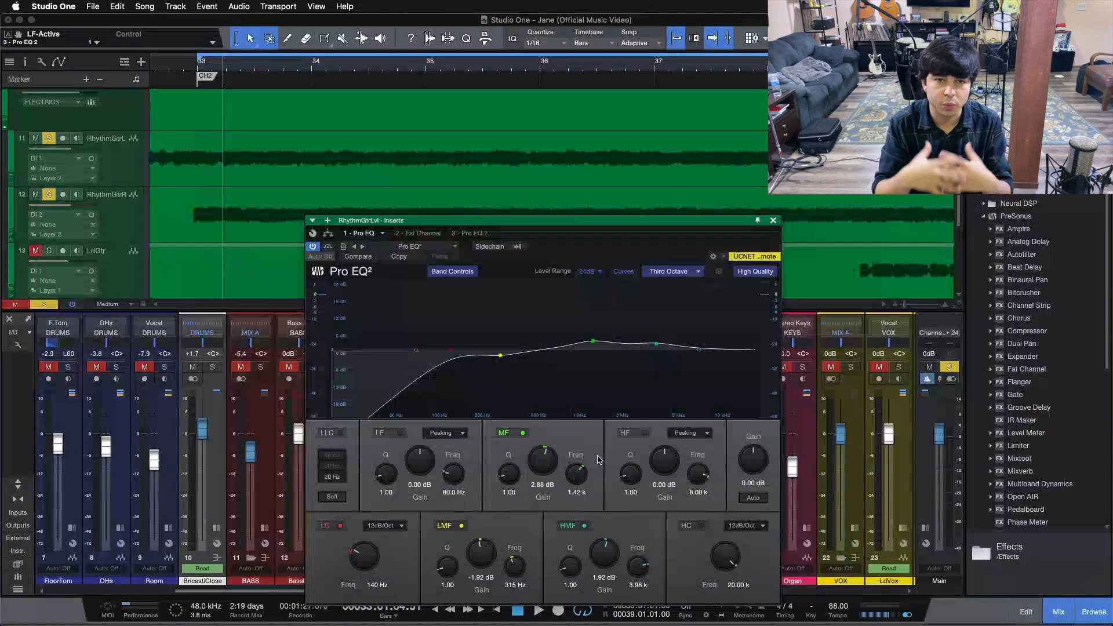
left_click(427, 233)
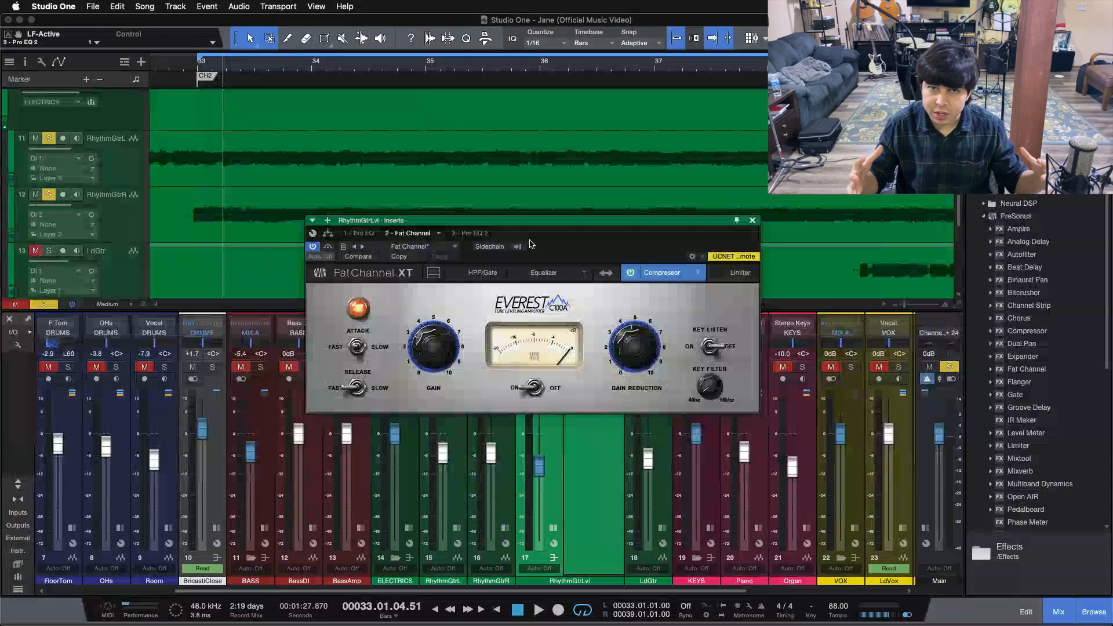
left_click(470, 233)
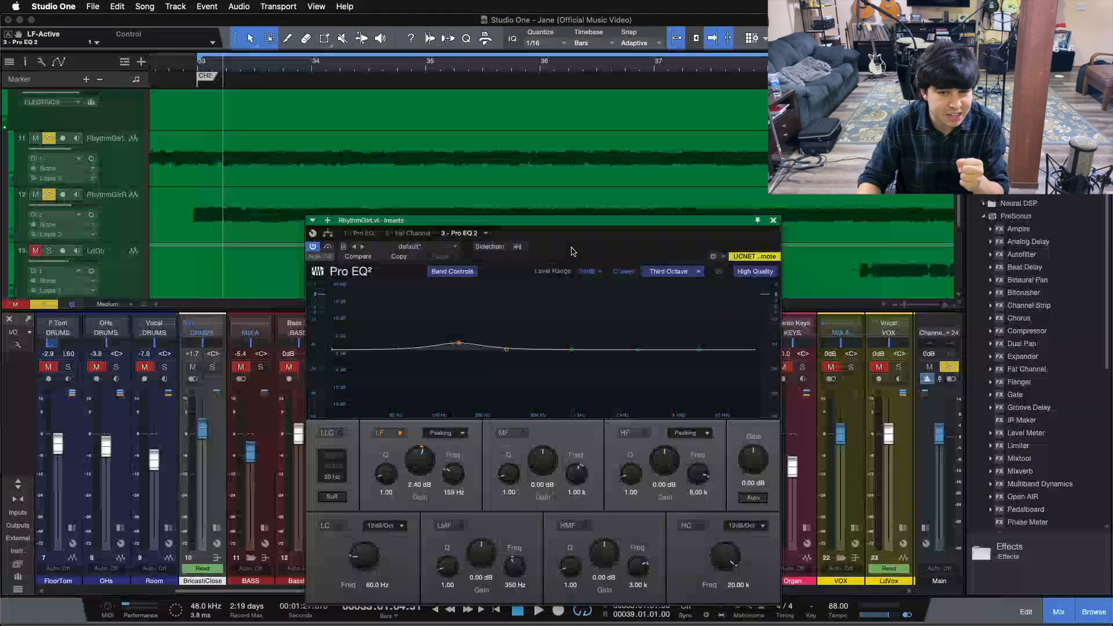